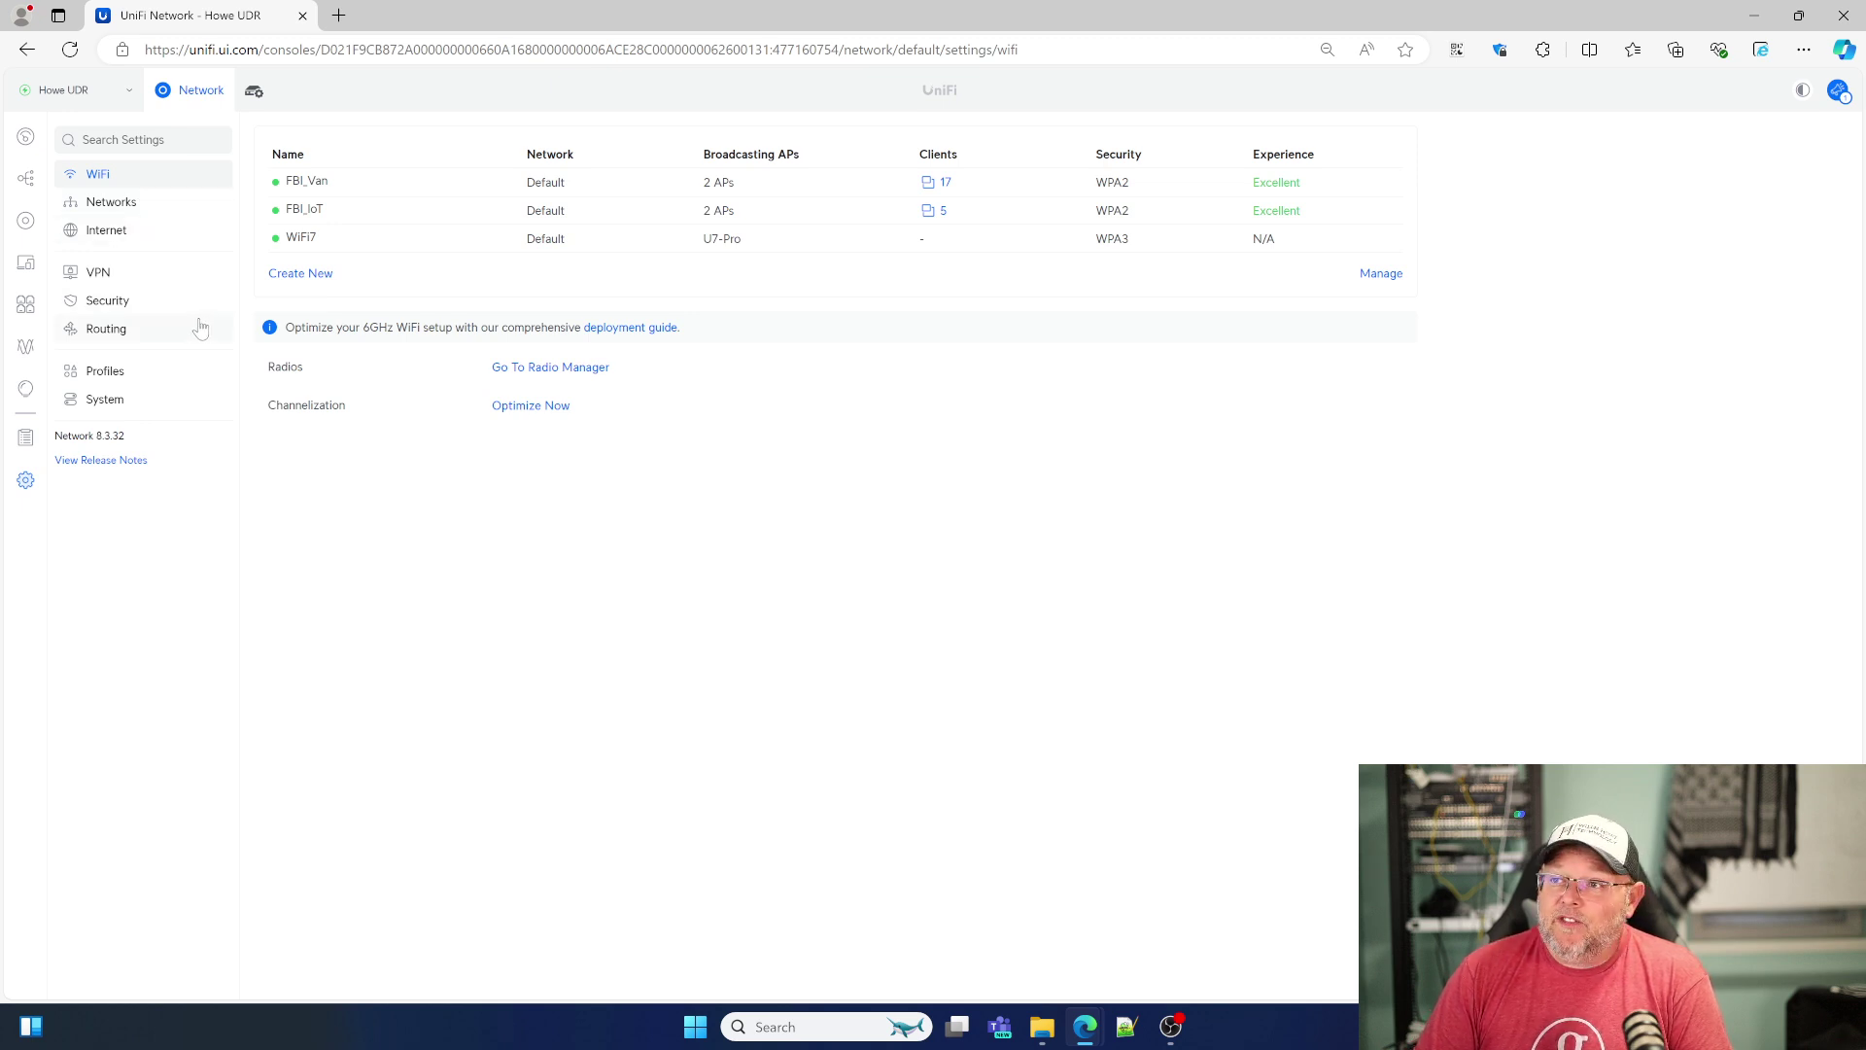
Go to Routing in Settings and open the DNS tab's new custom DNS entry form.
click(104, 330)
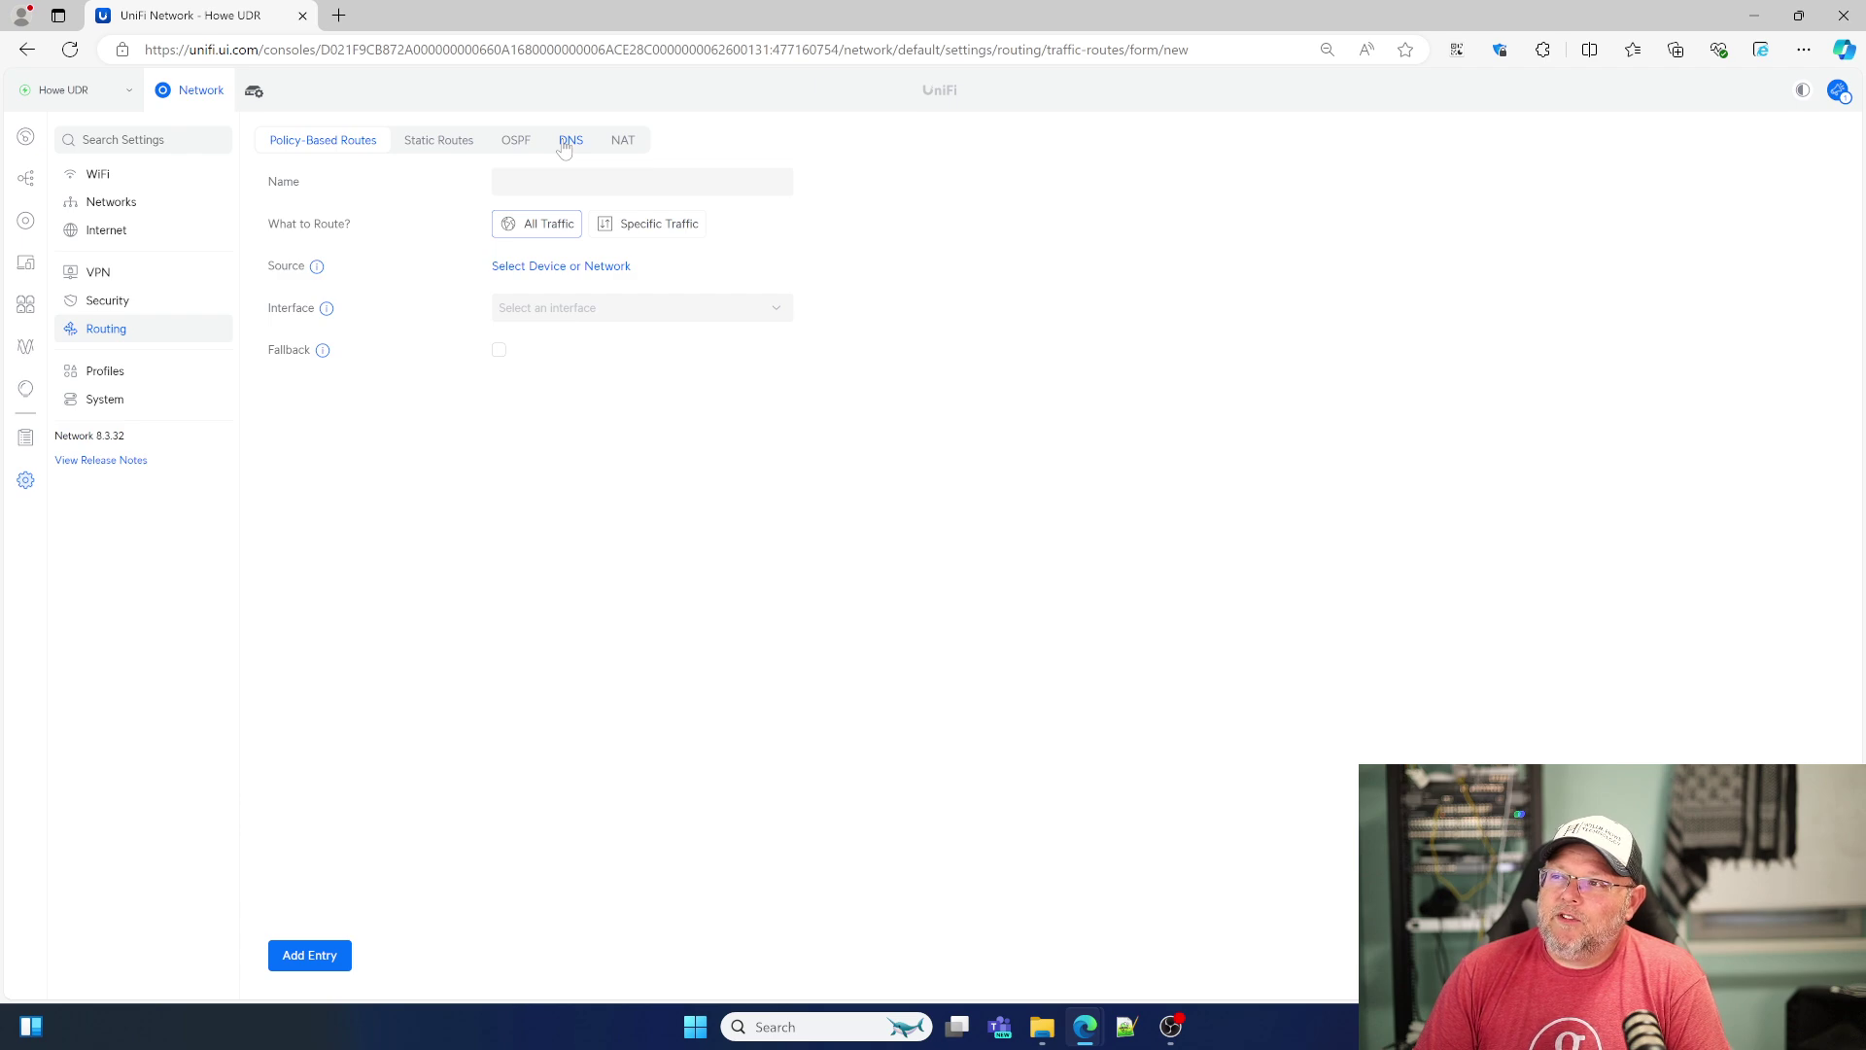
click(568, 142)
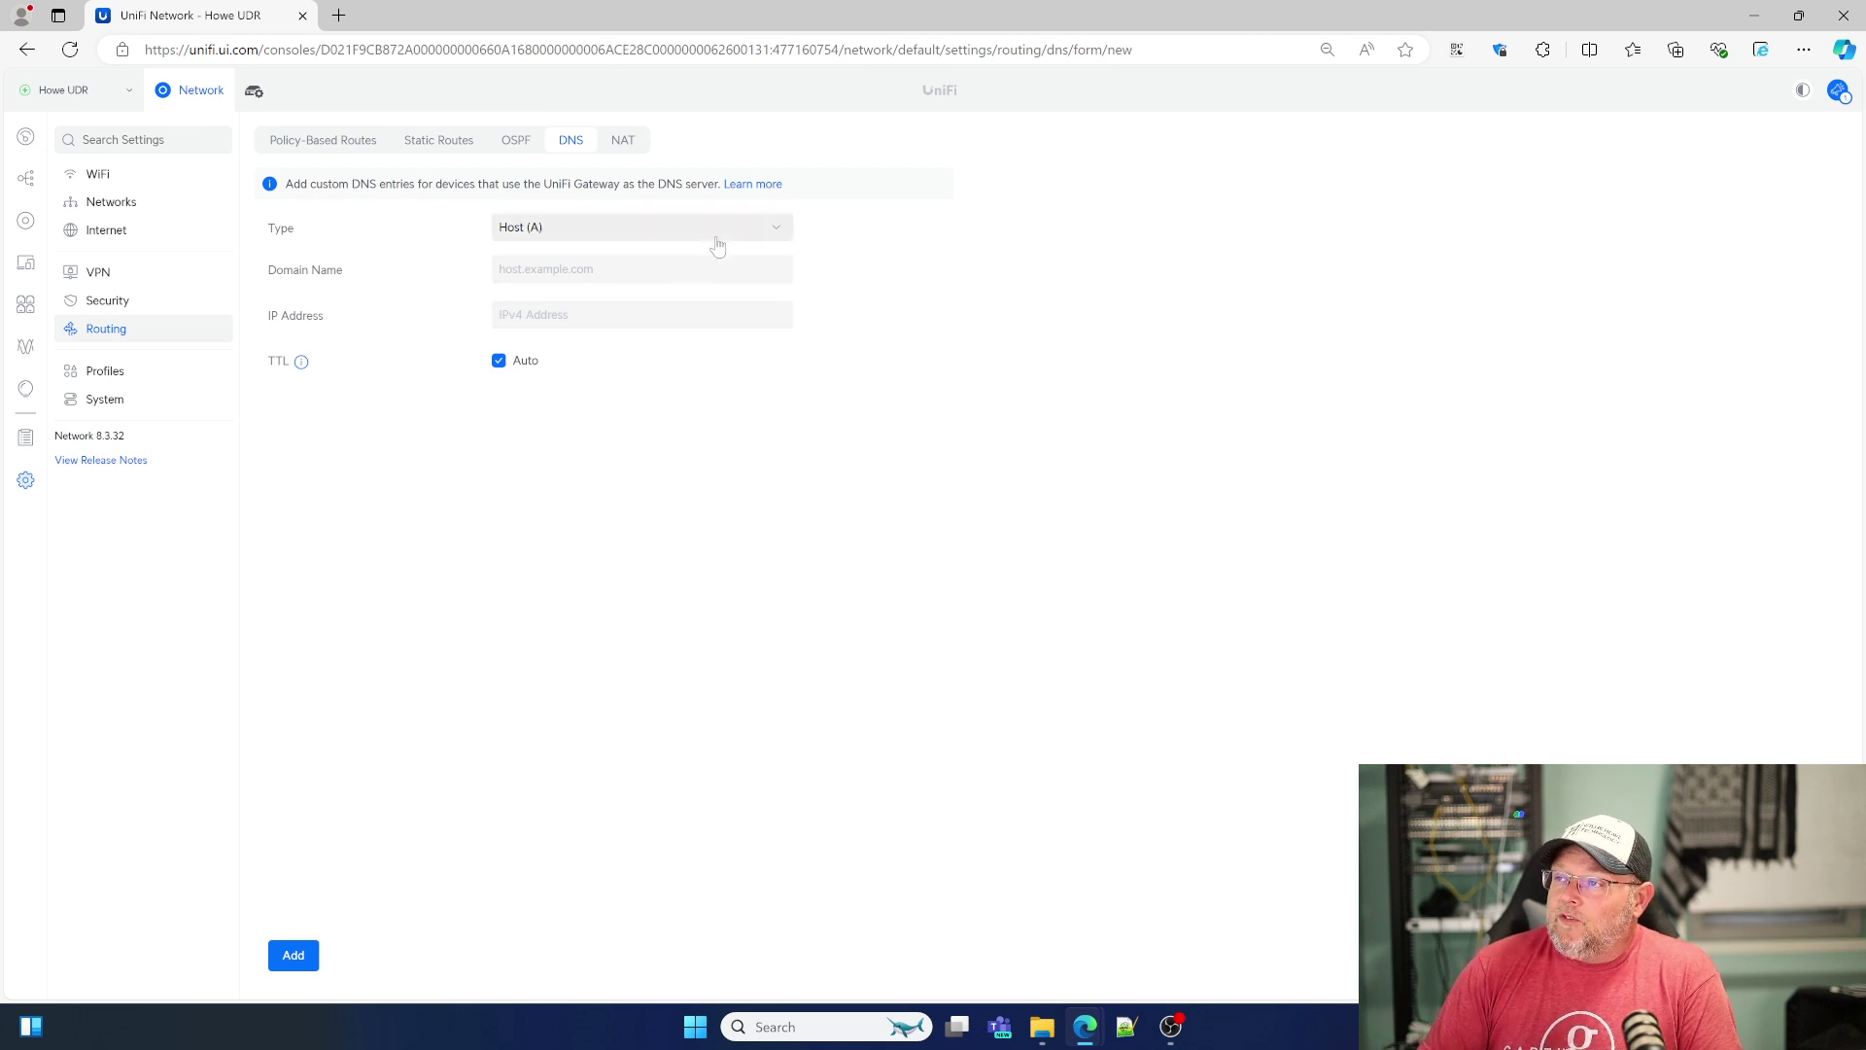
Browse the DNS record types, briefly picking Host (A), then settle on Forward Domain.
click(764, 234)
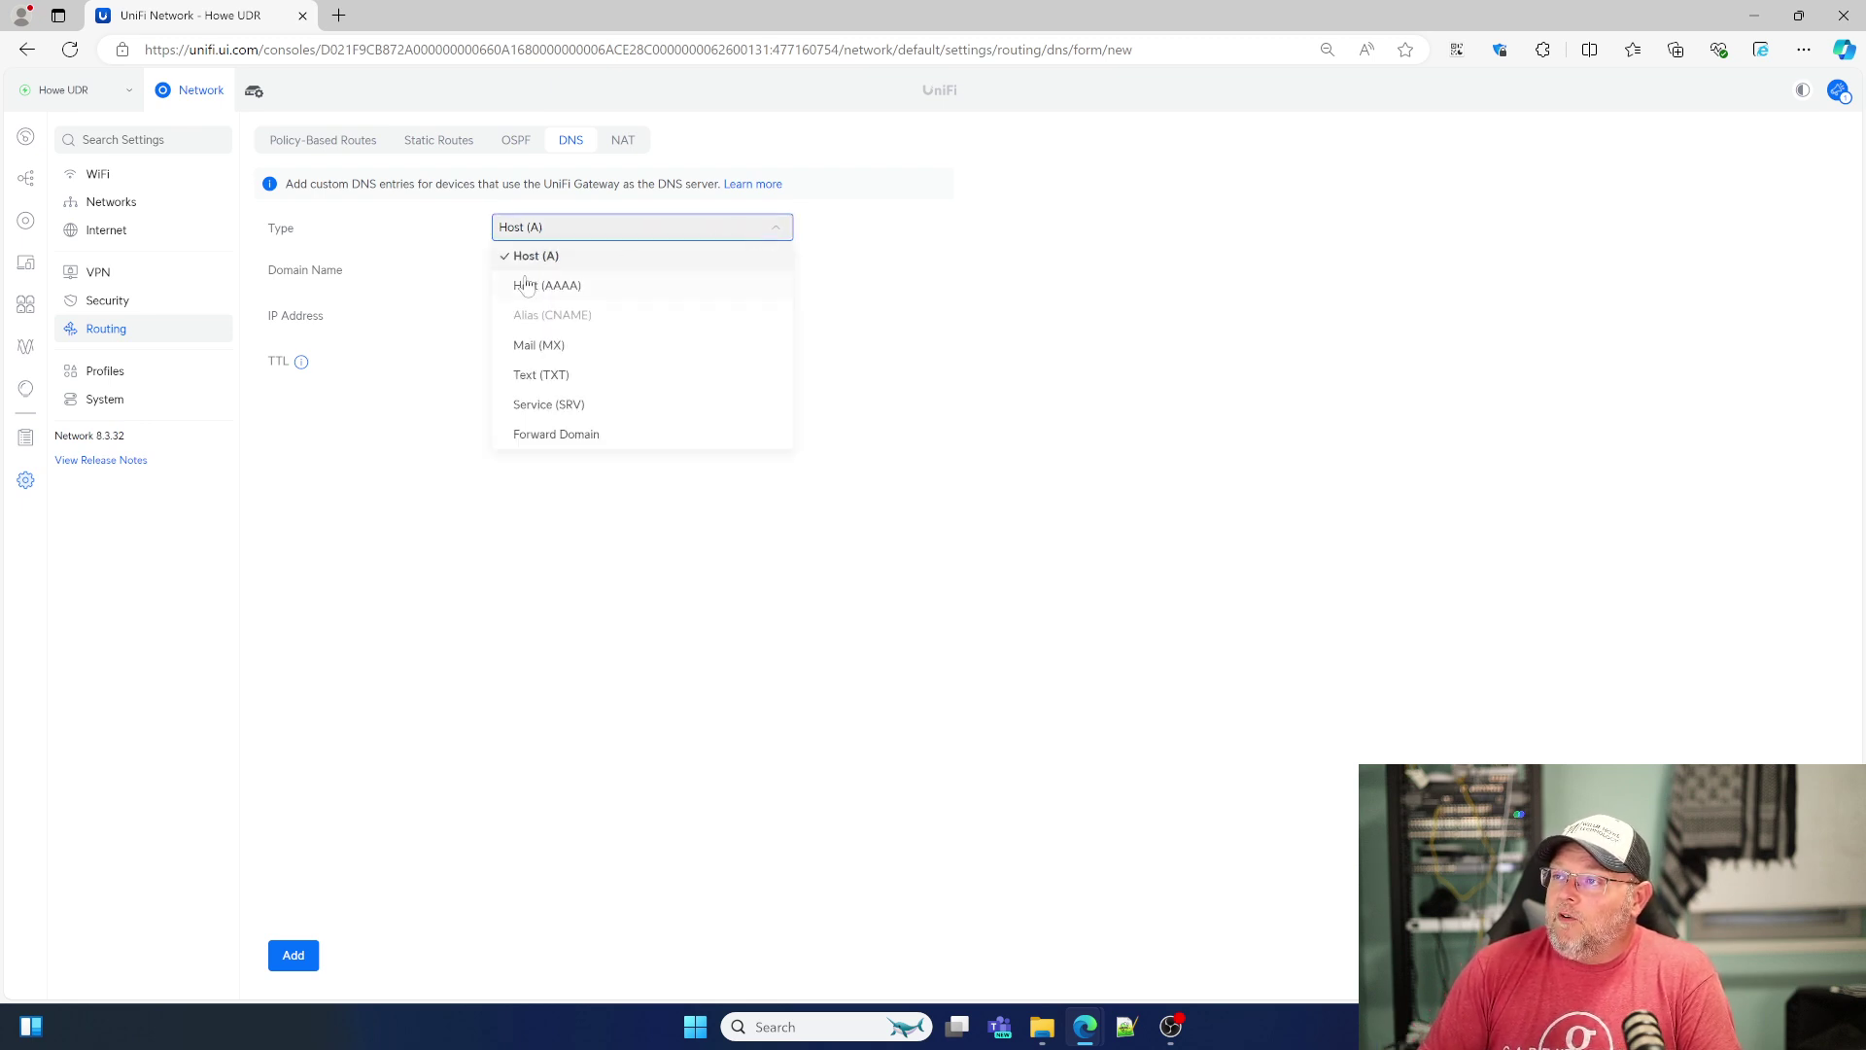
click(593, 258)
click(589, 233)
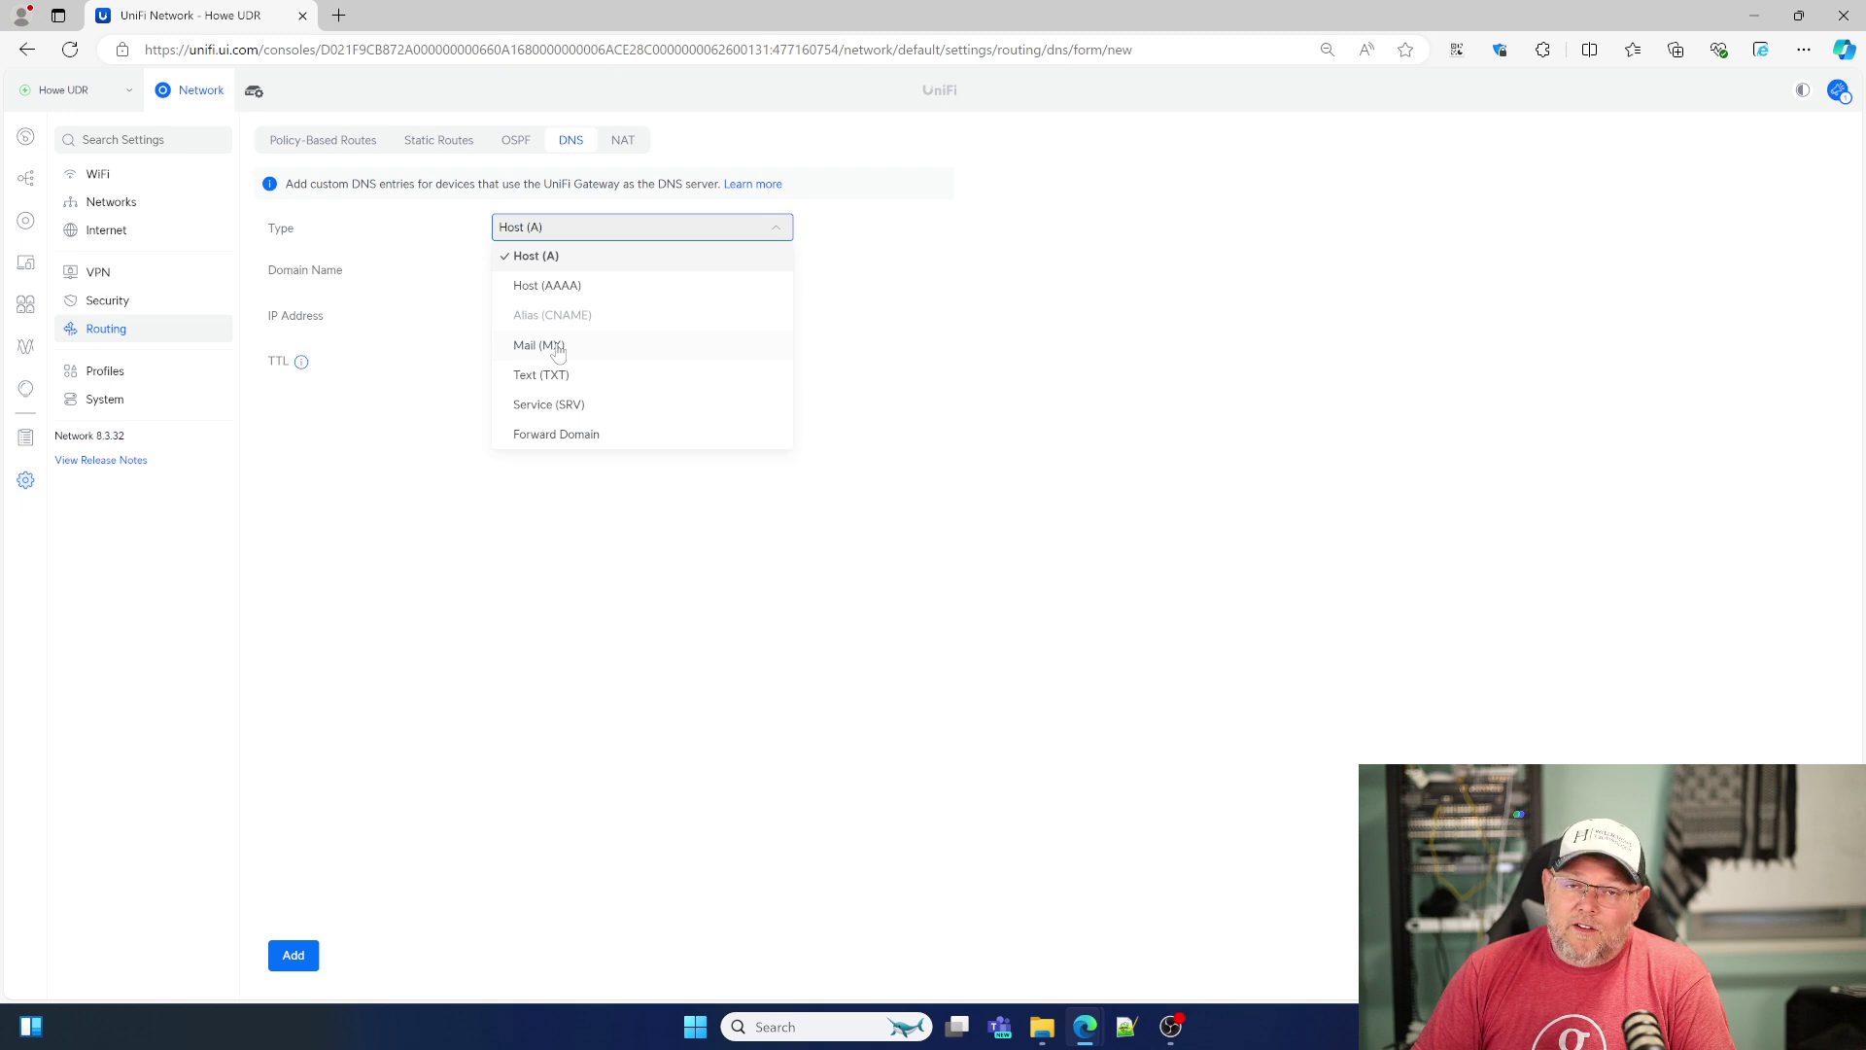
click(592, 436)
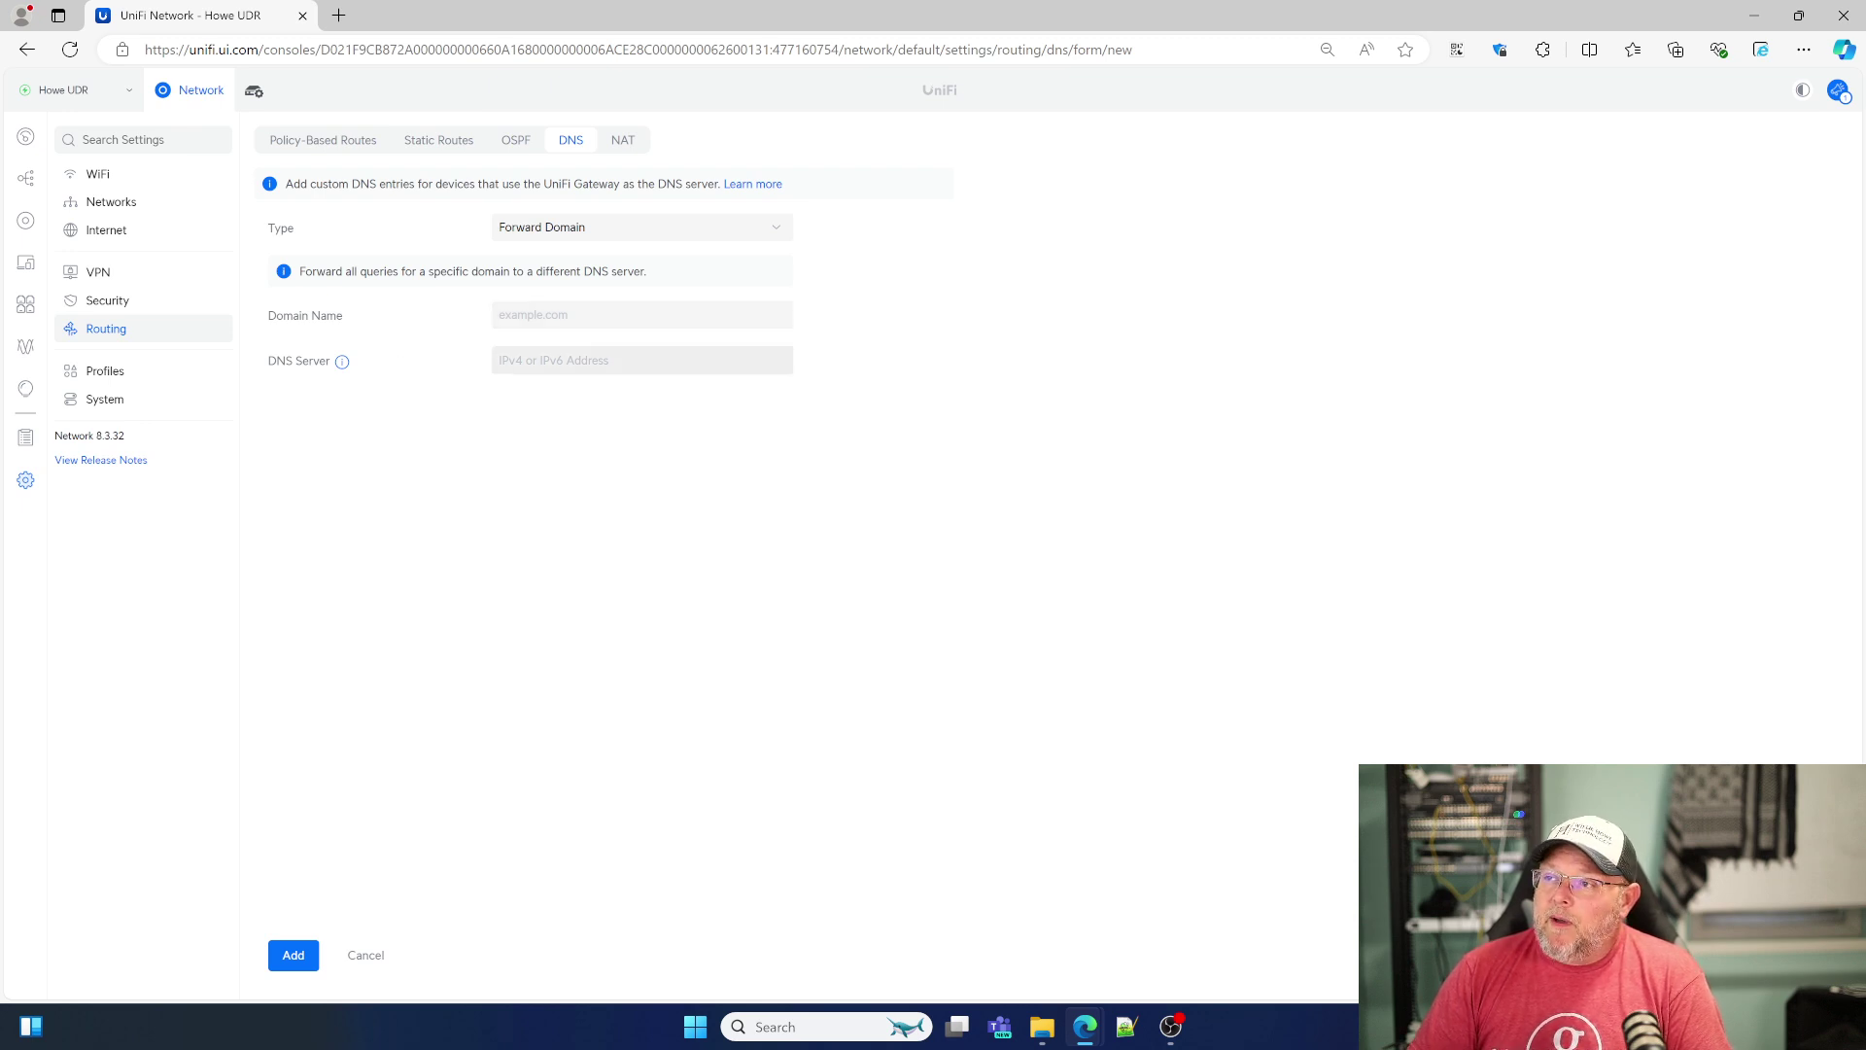
Switch back to Host (A) and replace the automatic TTL with 60 seconds.
click(568, 230)
click(544, 255)
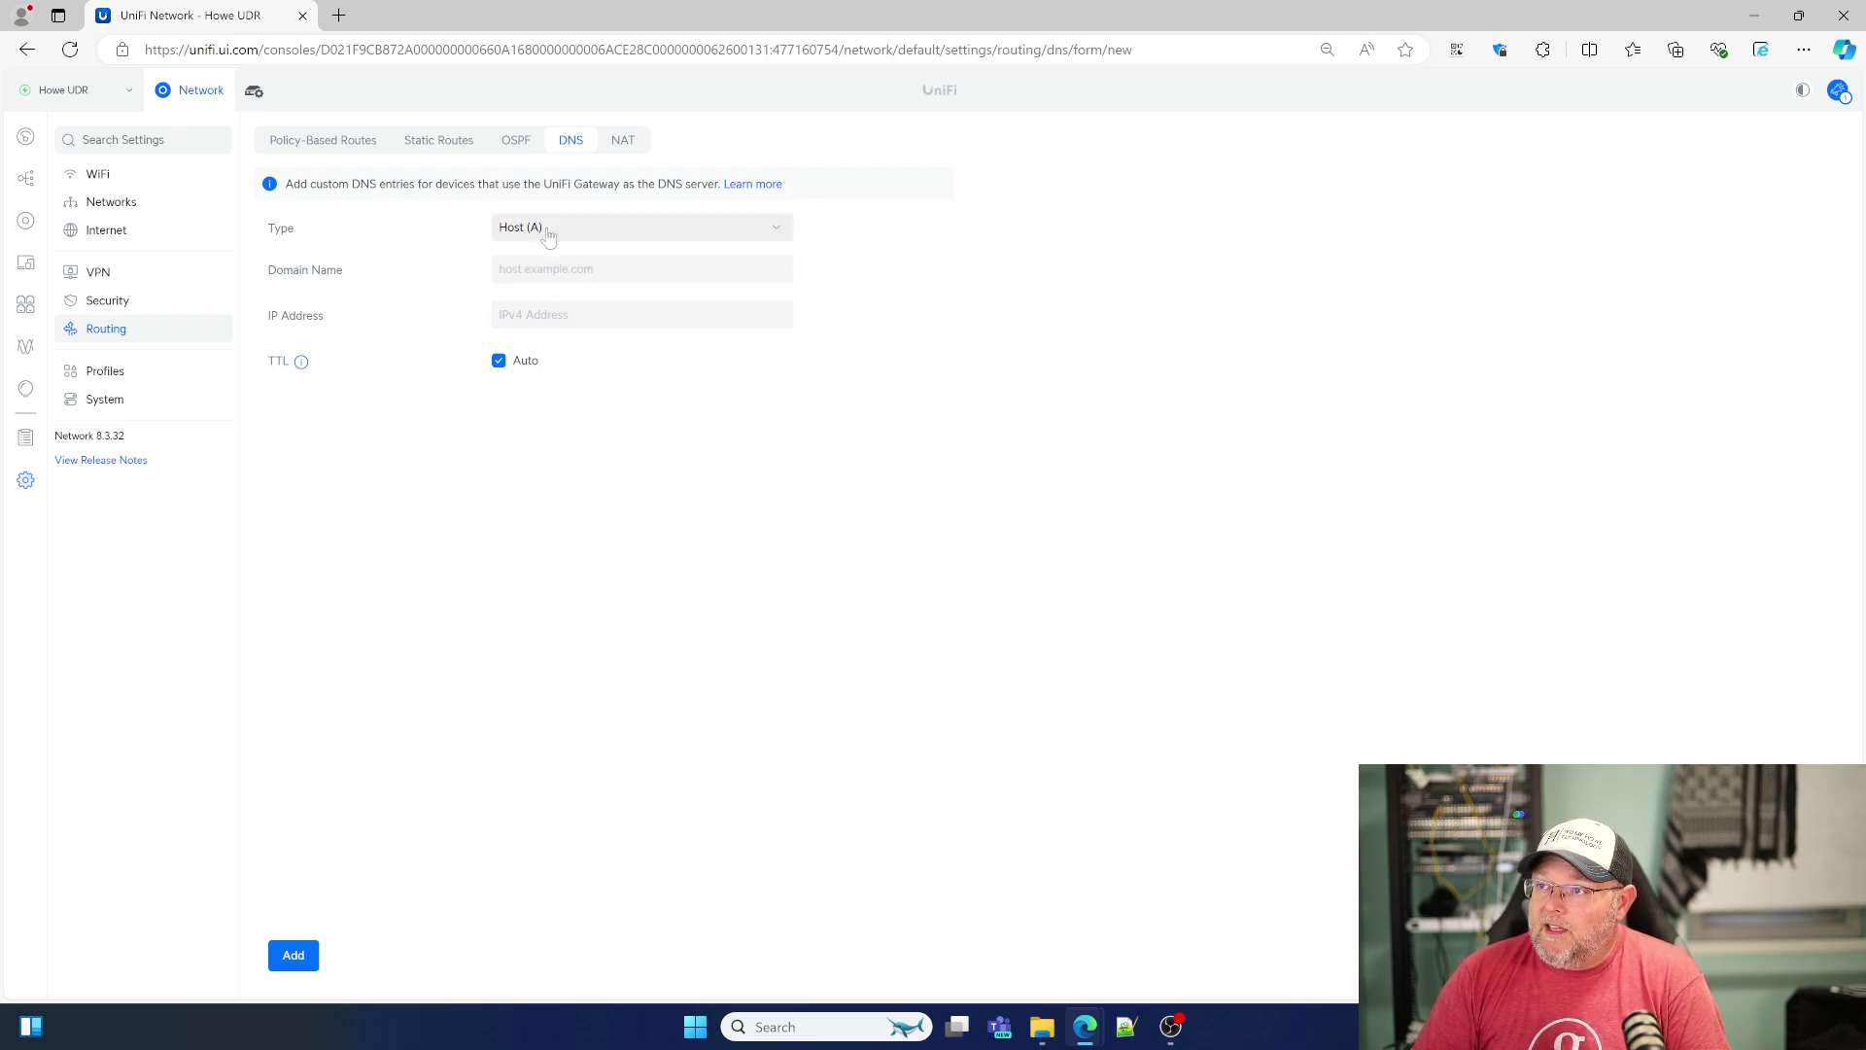
click(498, 366)
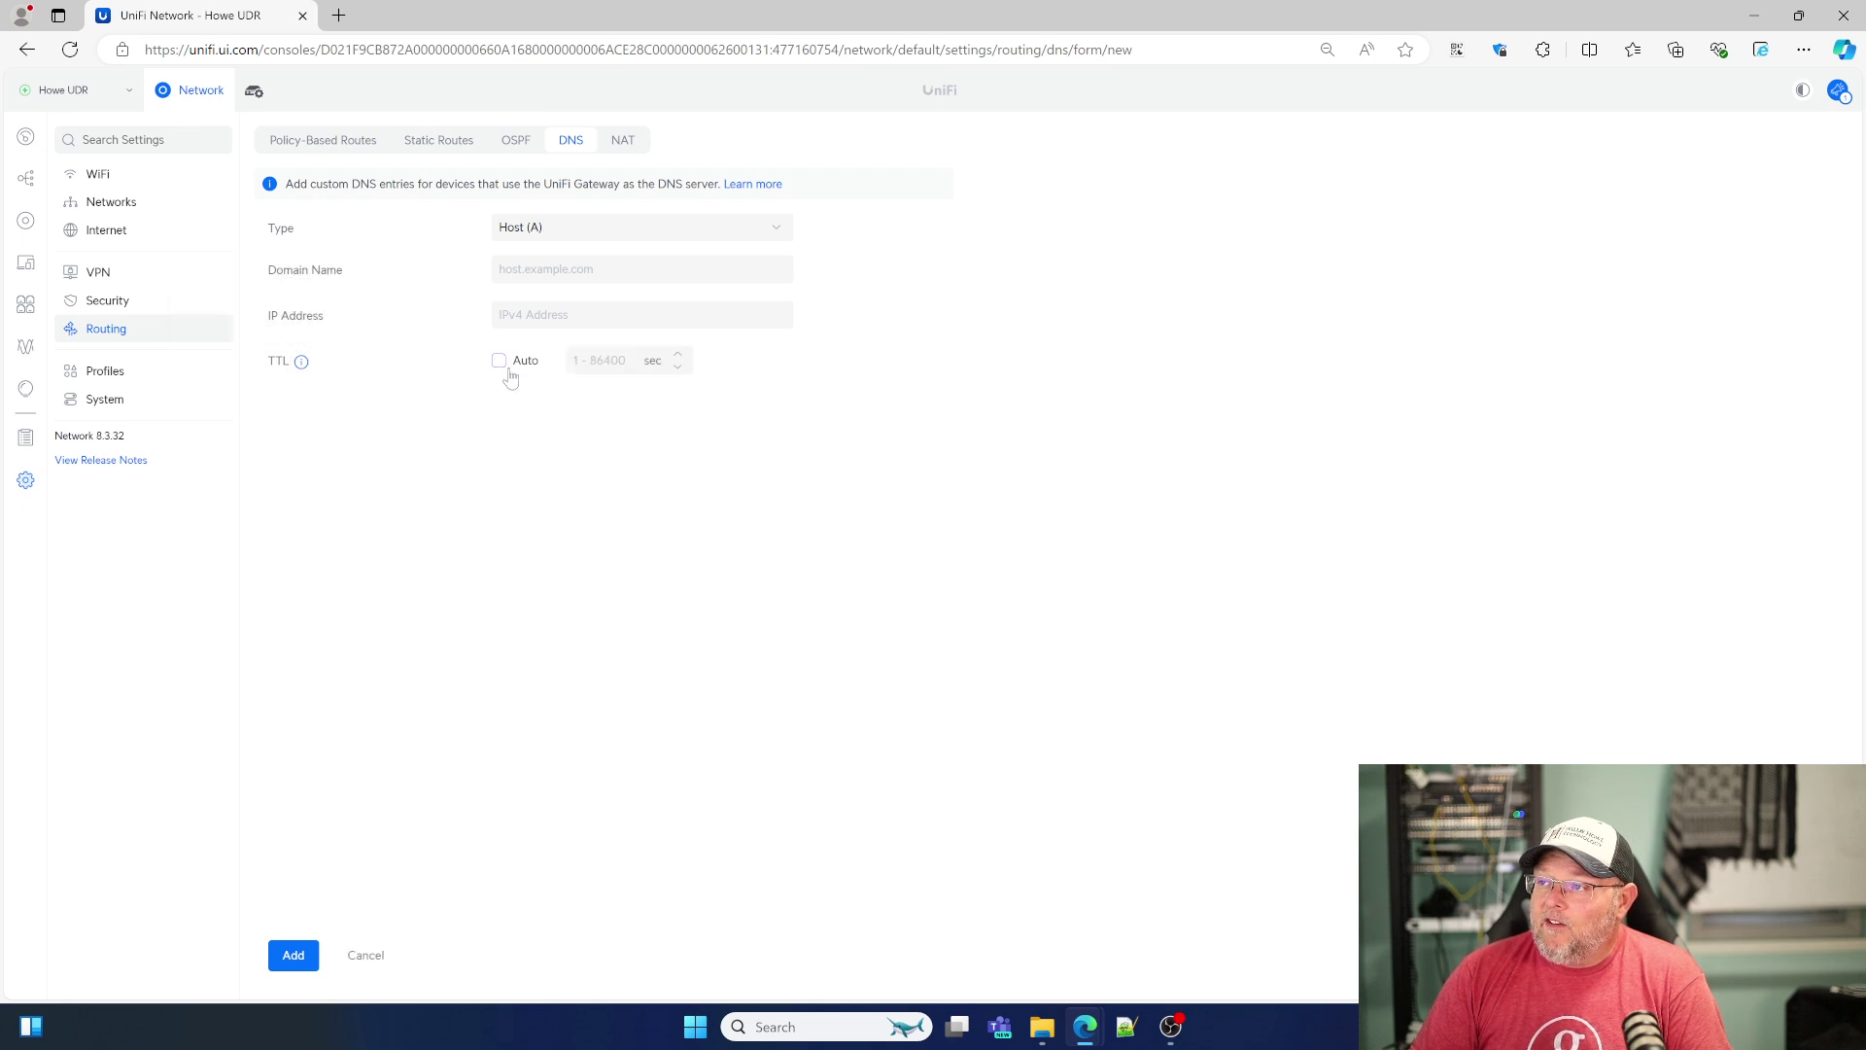
click(666, 362)
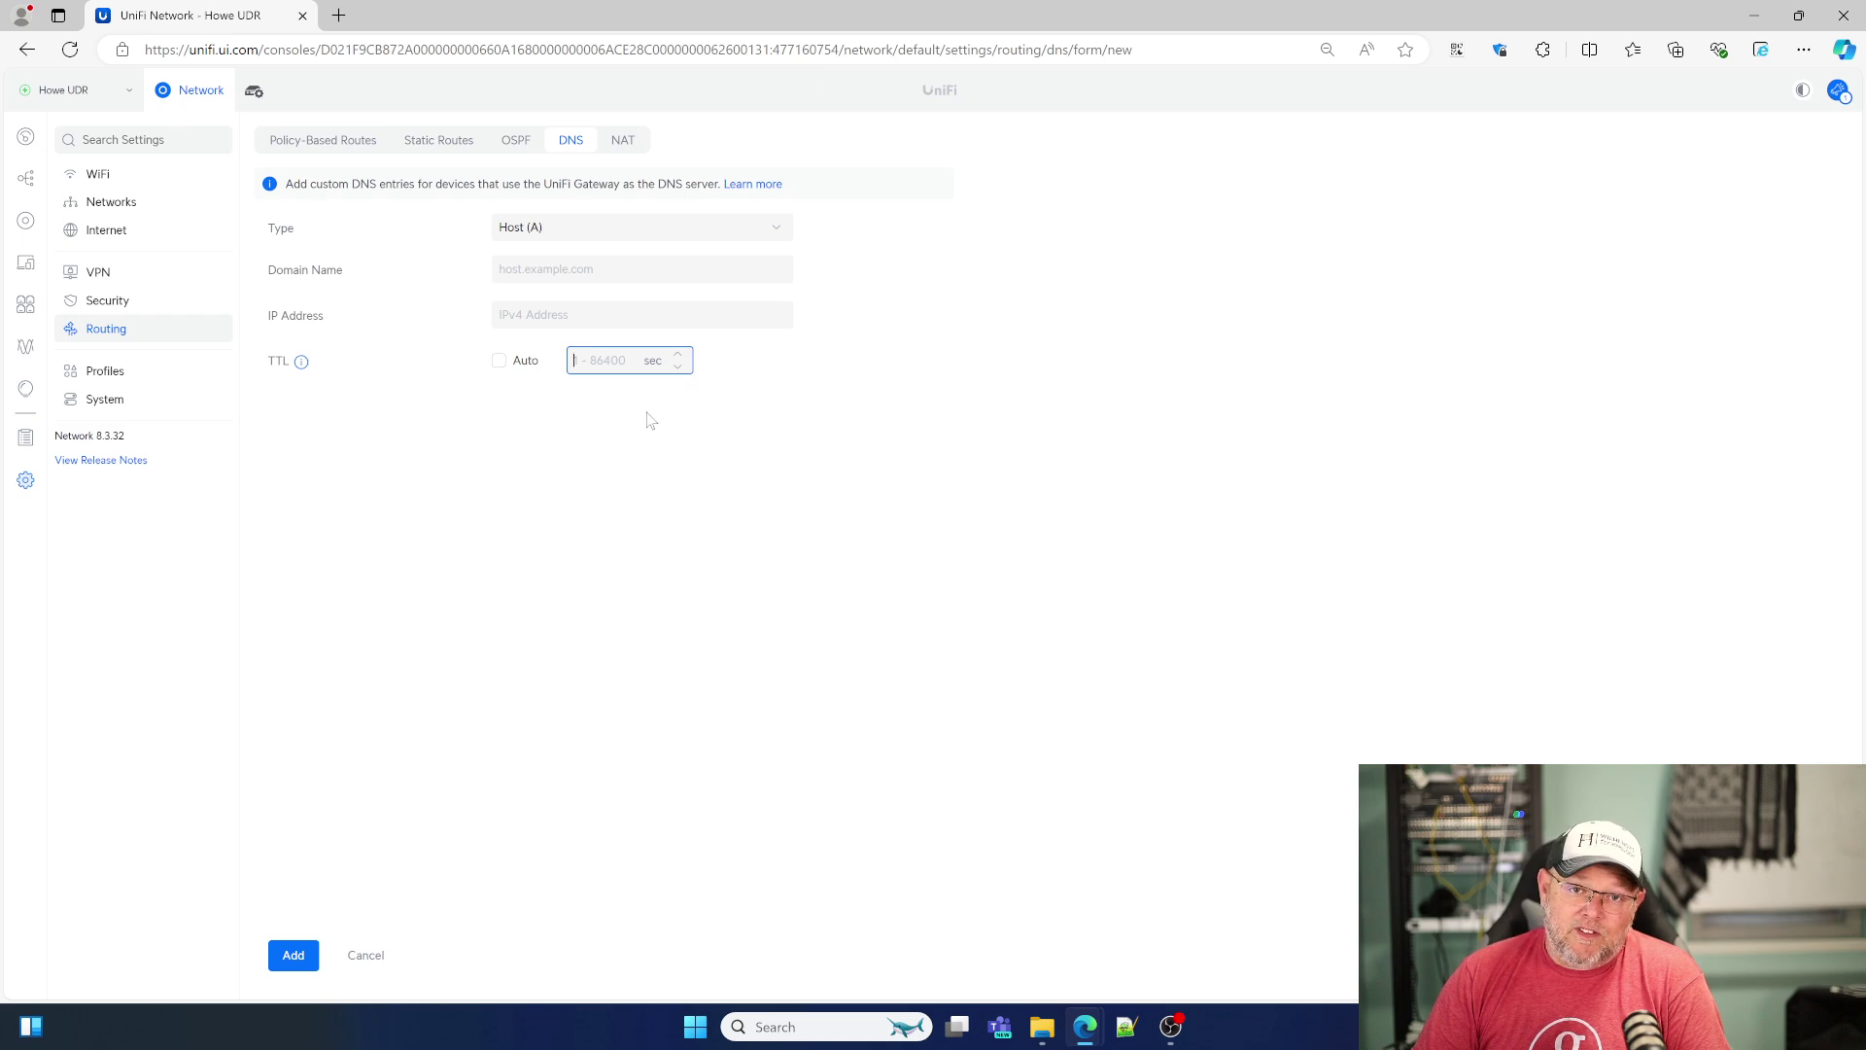
text(60)
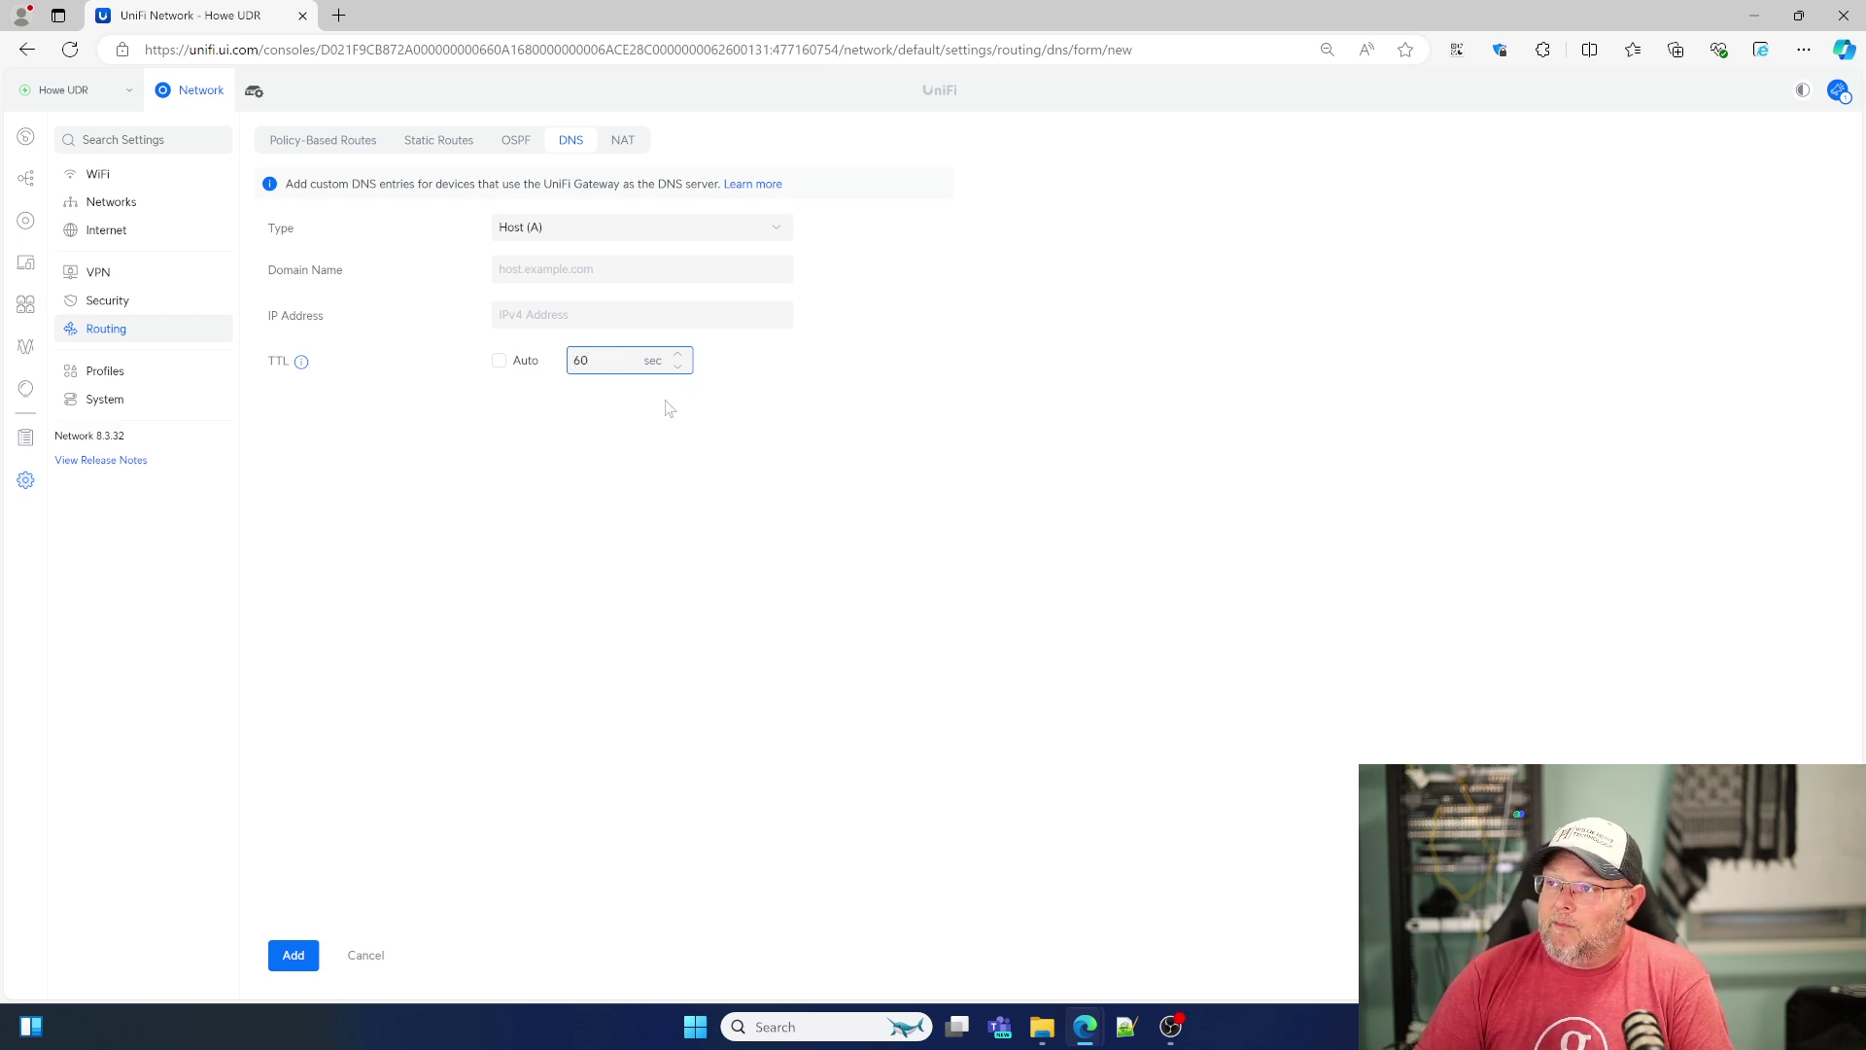
Change the record type to Host (AAAA), then to Mail (MX).
click(550, 231)
click(547, 288)
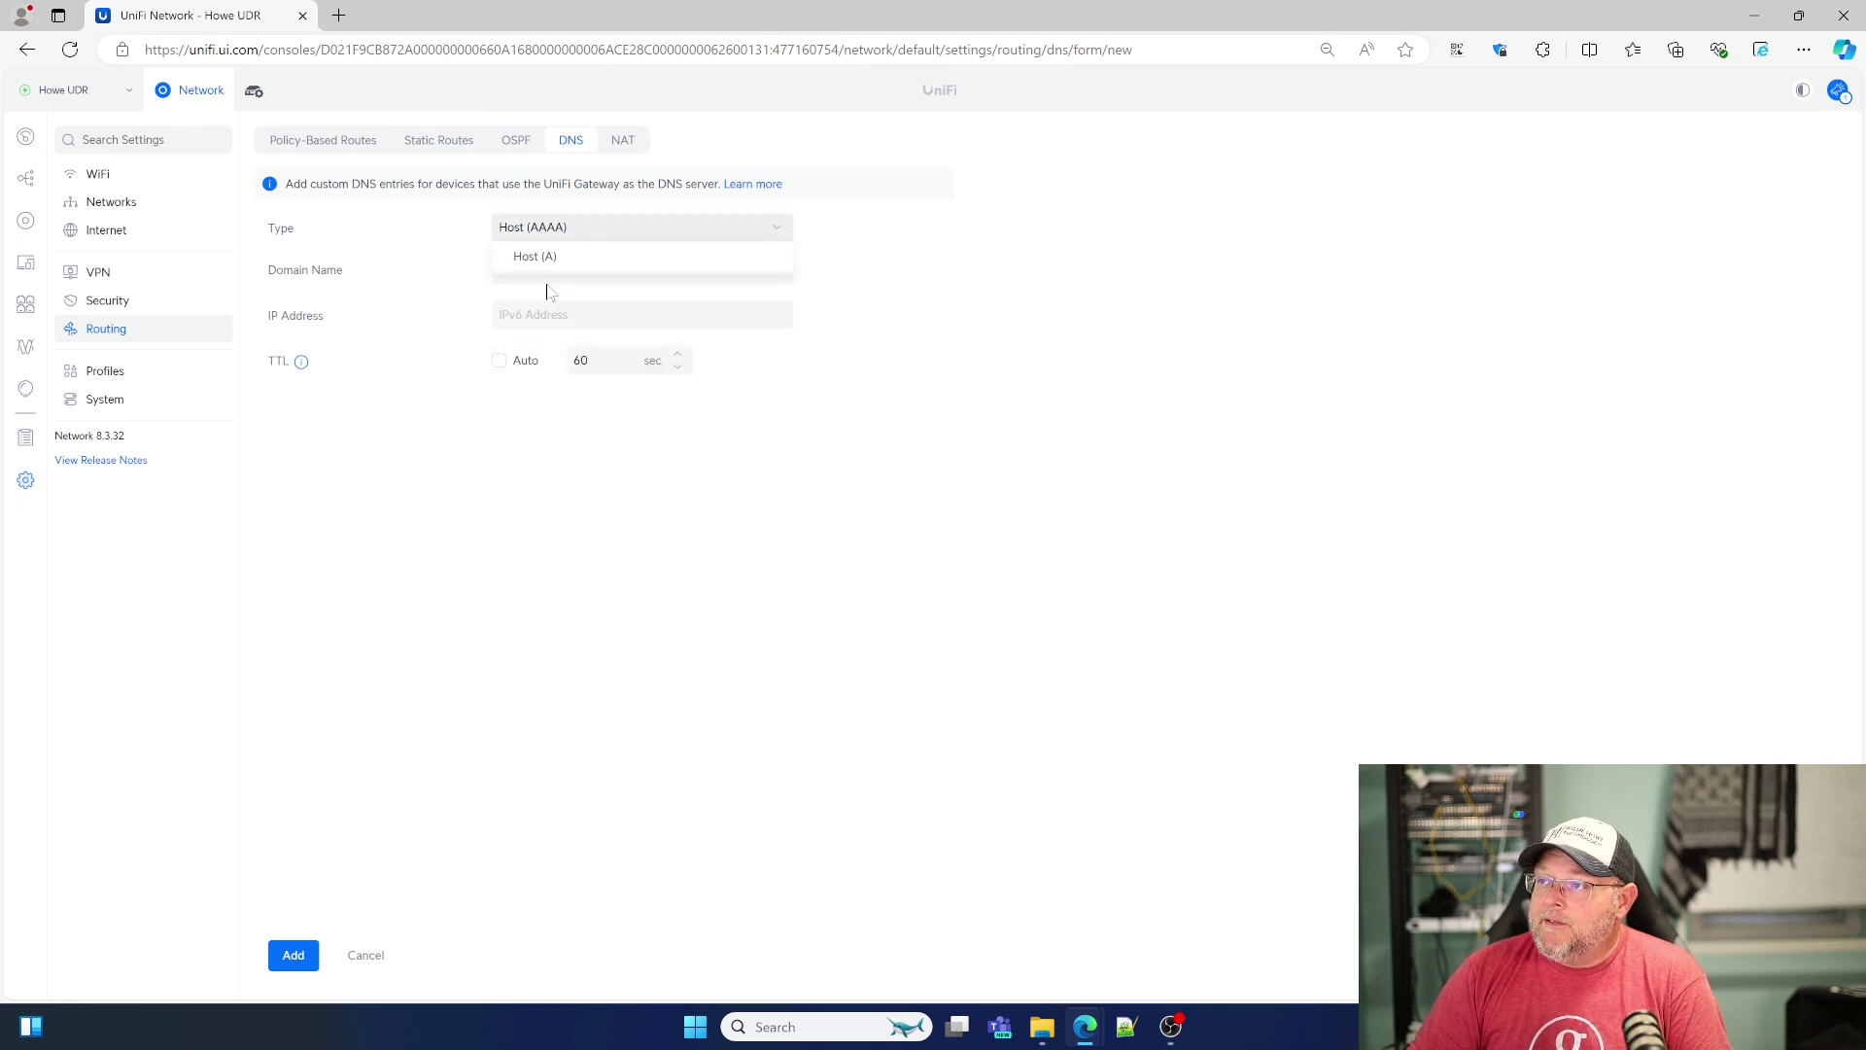
click(587, 230)
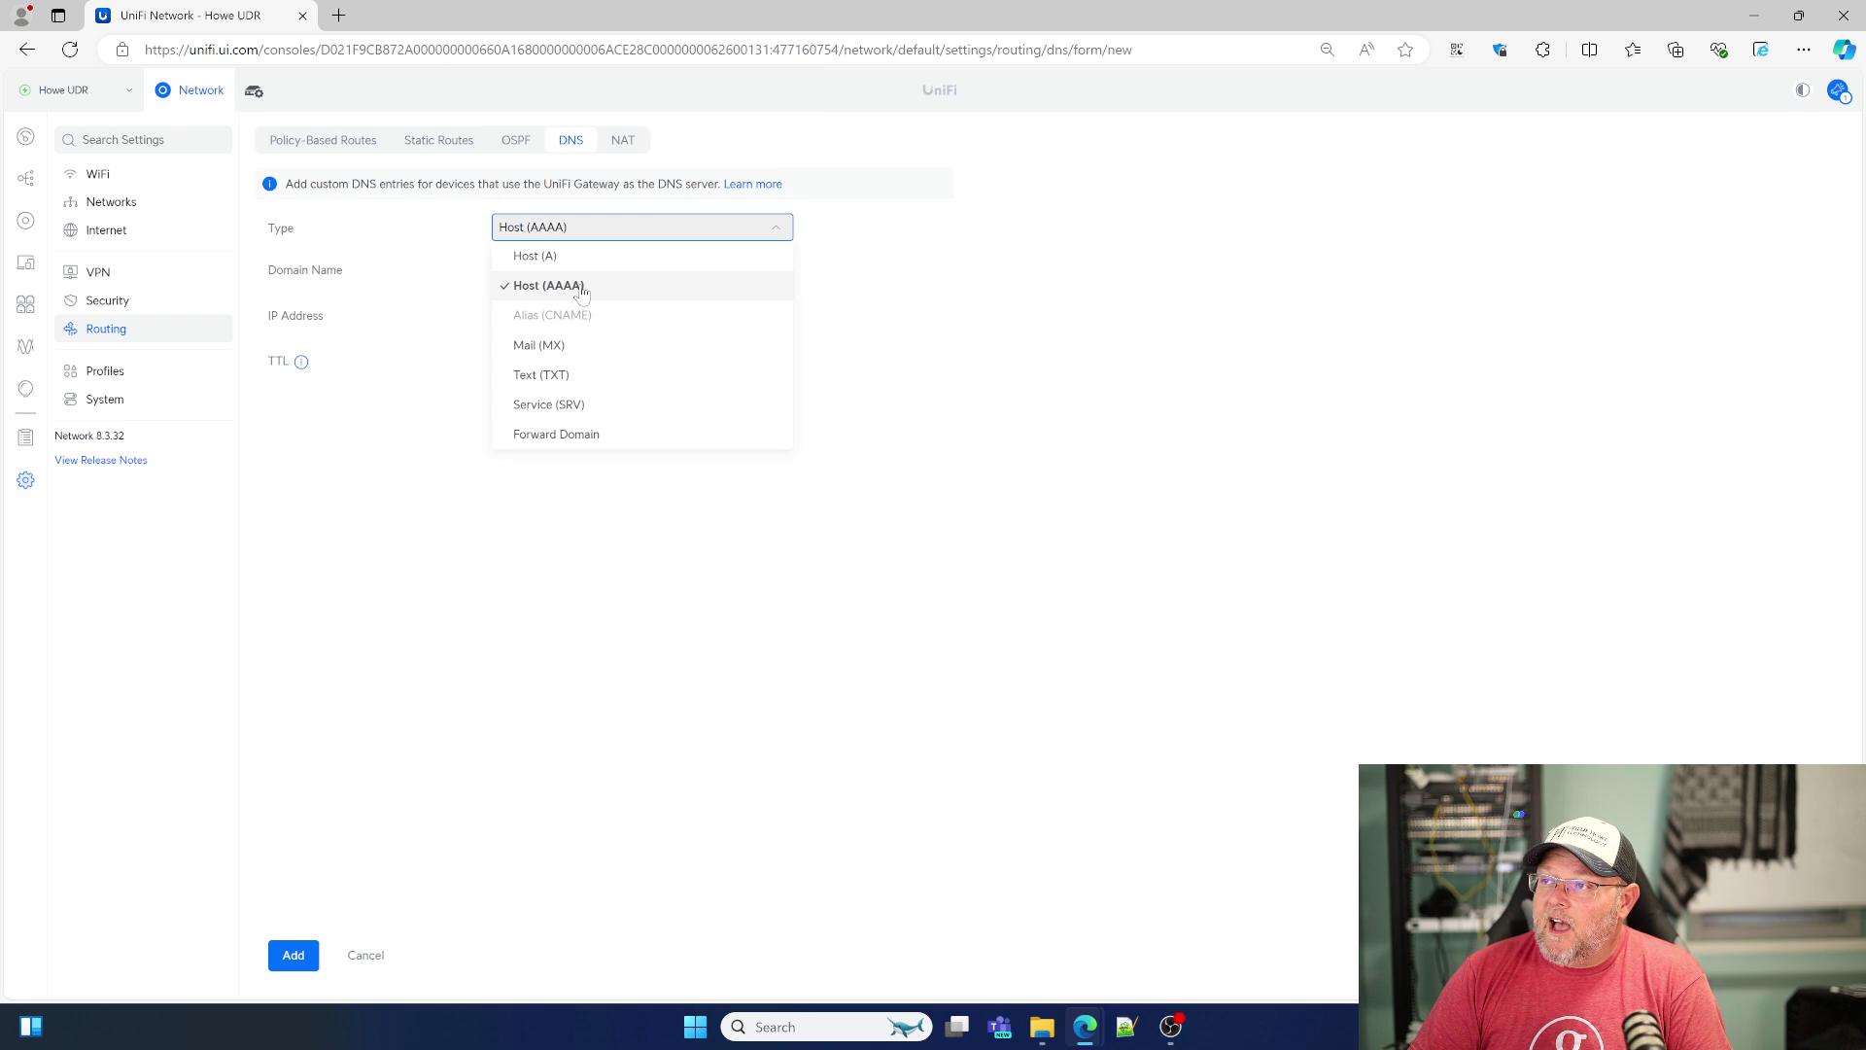
click(537, 347)
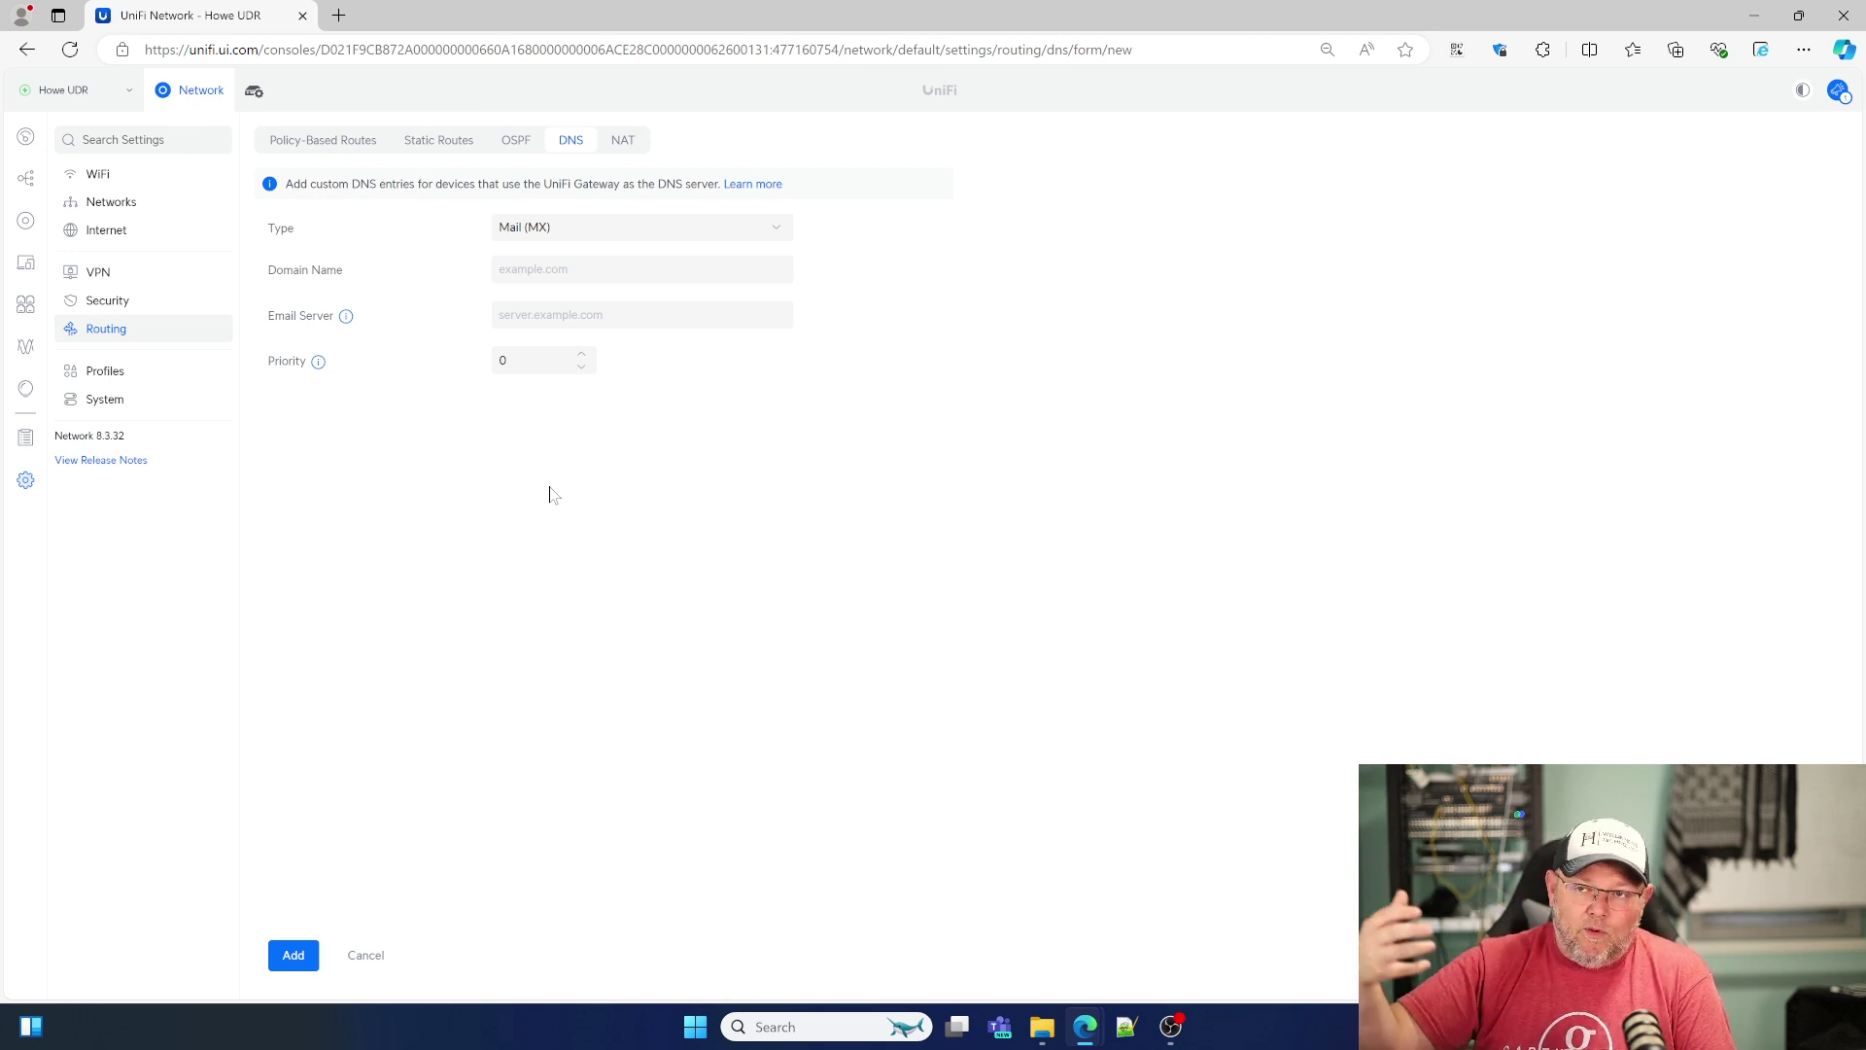
Switch the record type to Text (TXT), Service (SRV), Forward Domain, then back to Host (A).
click(615, 233)
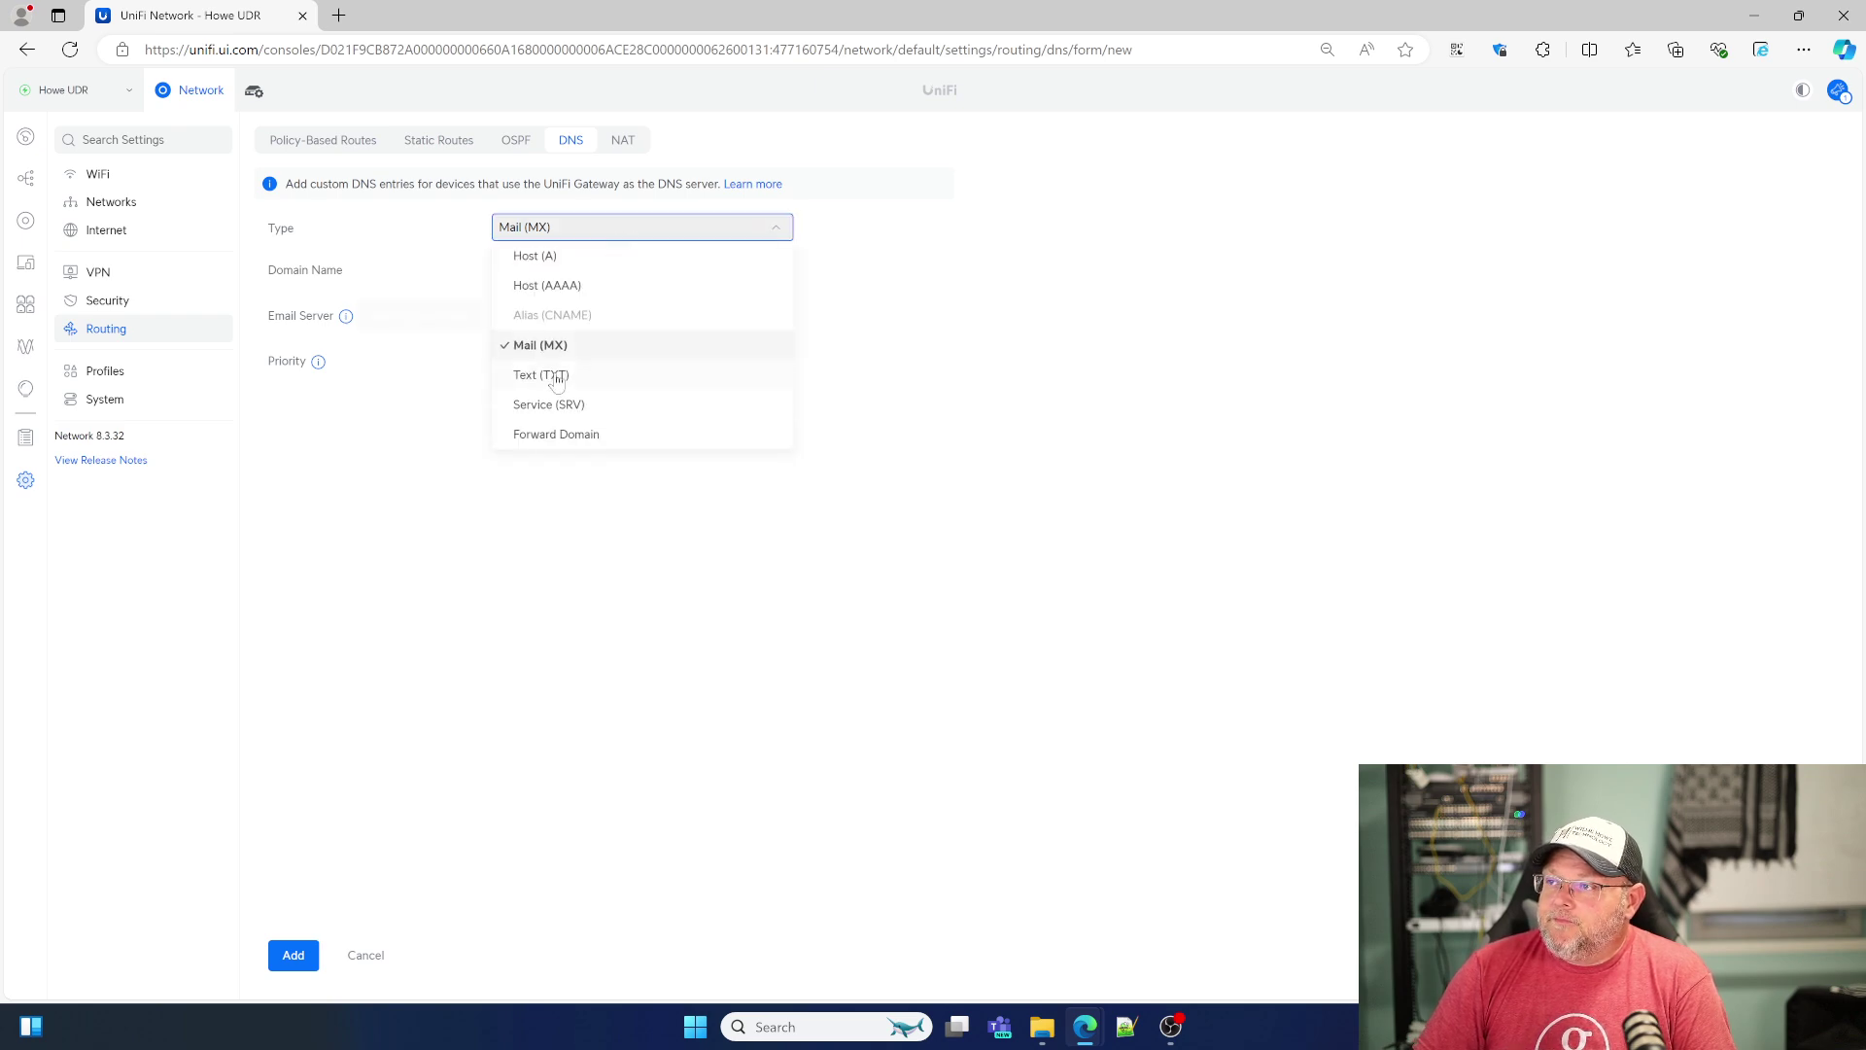
click(554, 376)
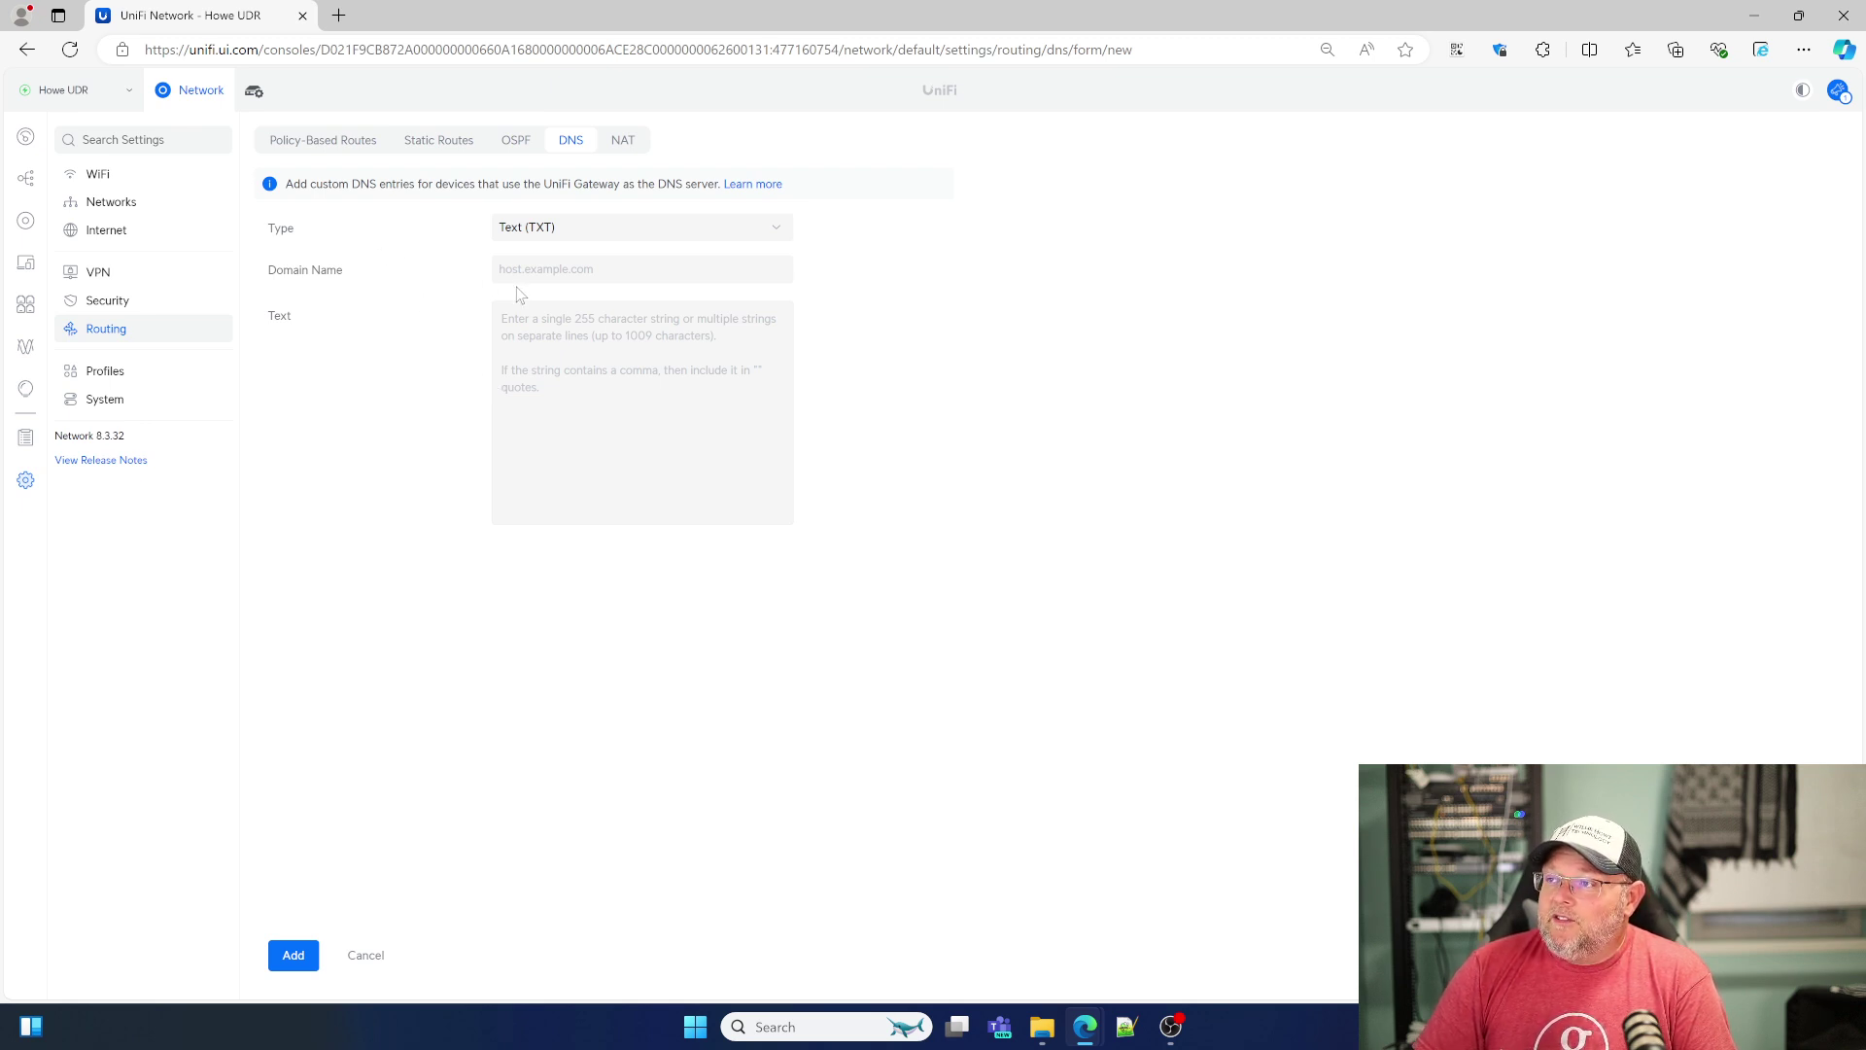
click(589, 237)
click(572, 403)
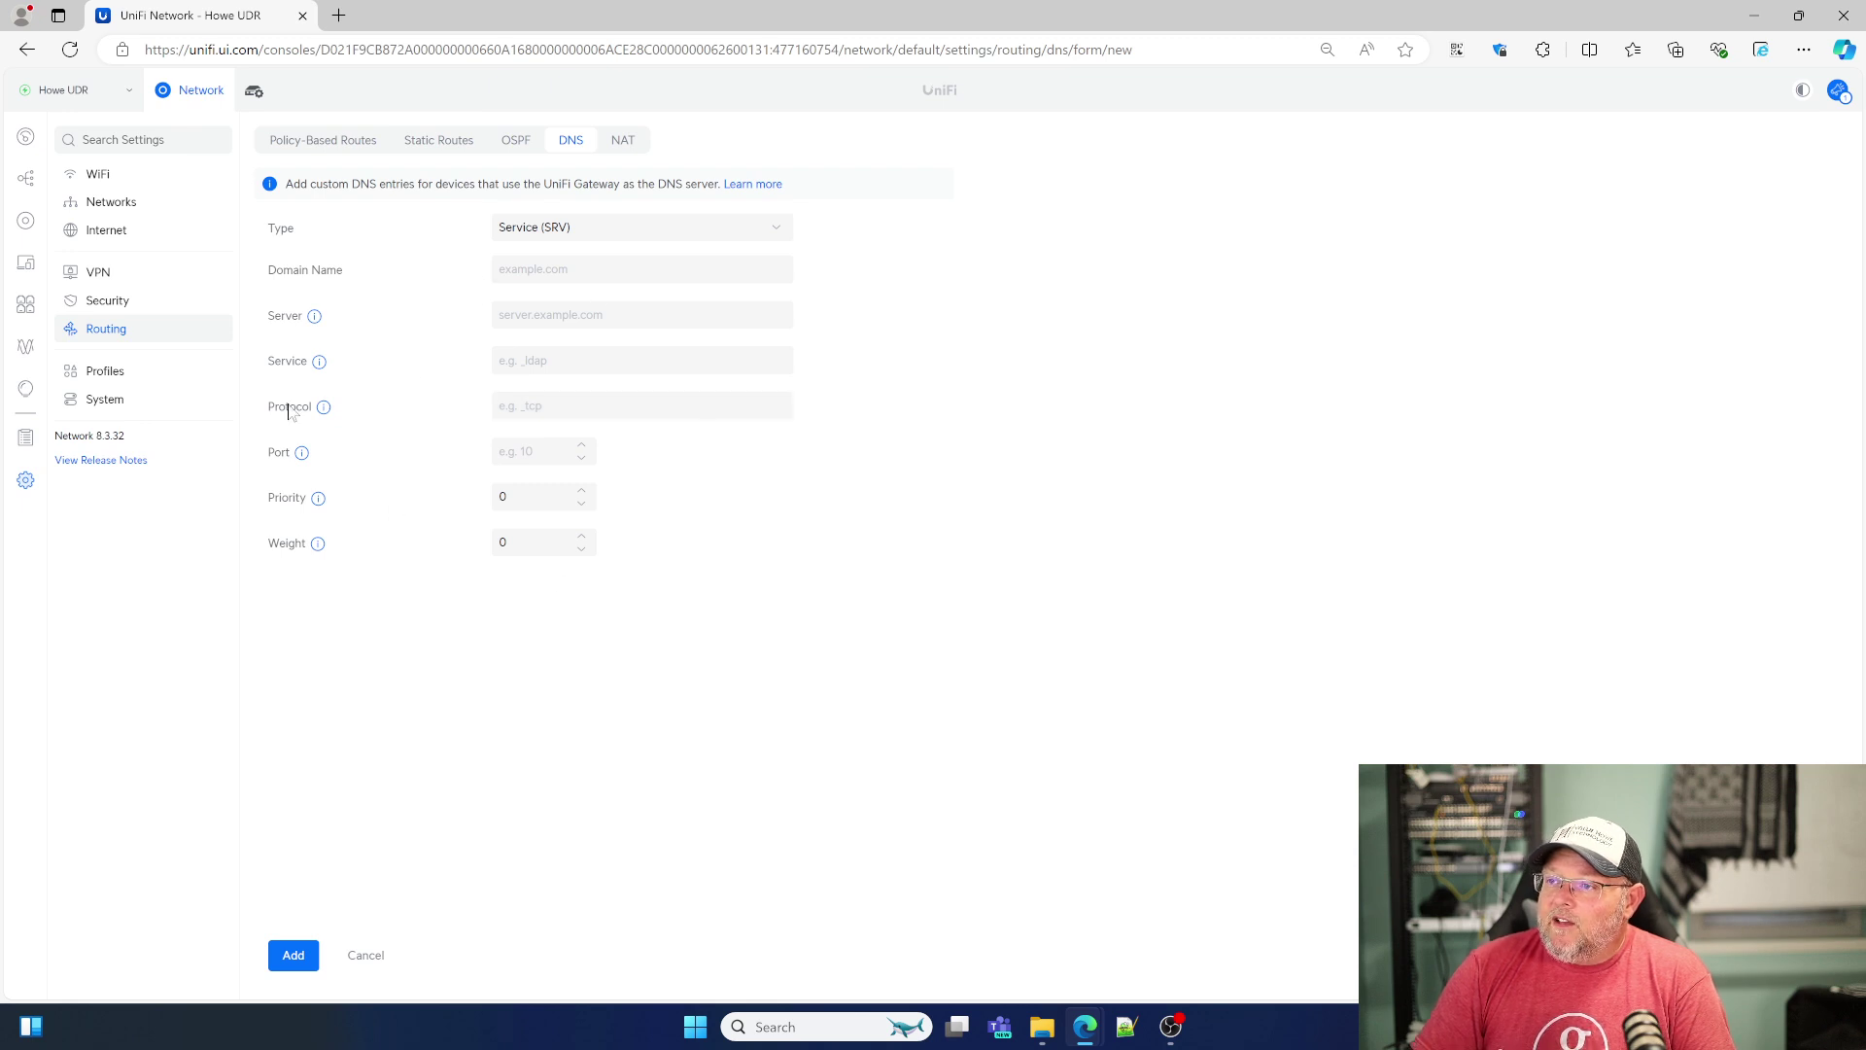
click(556, 228)
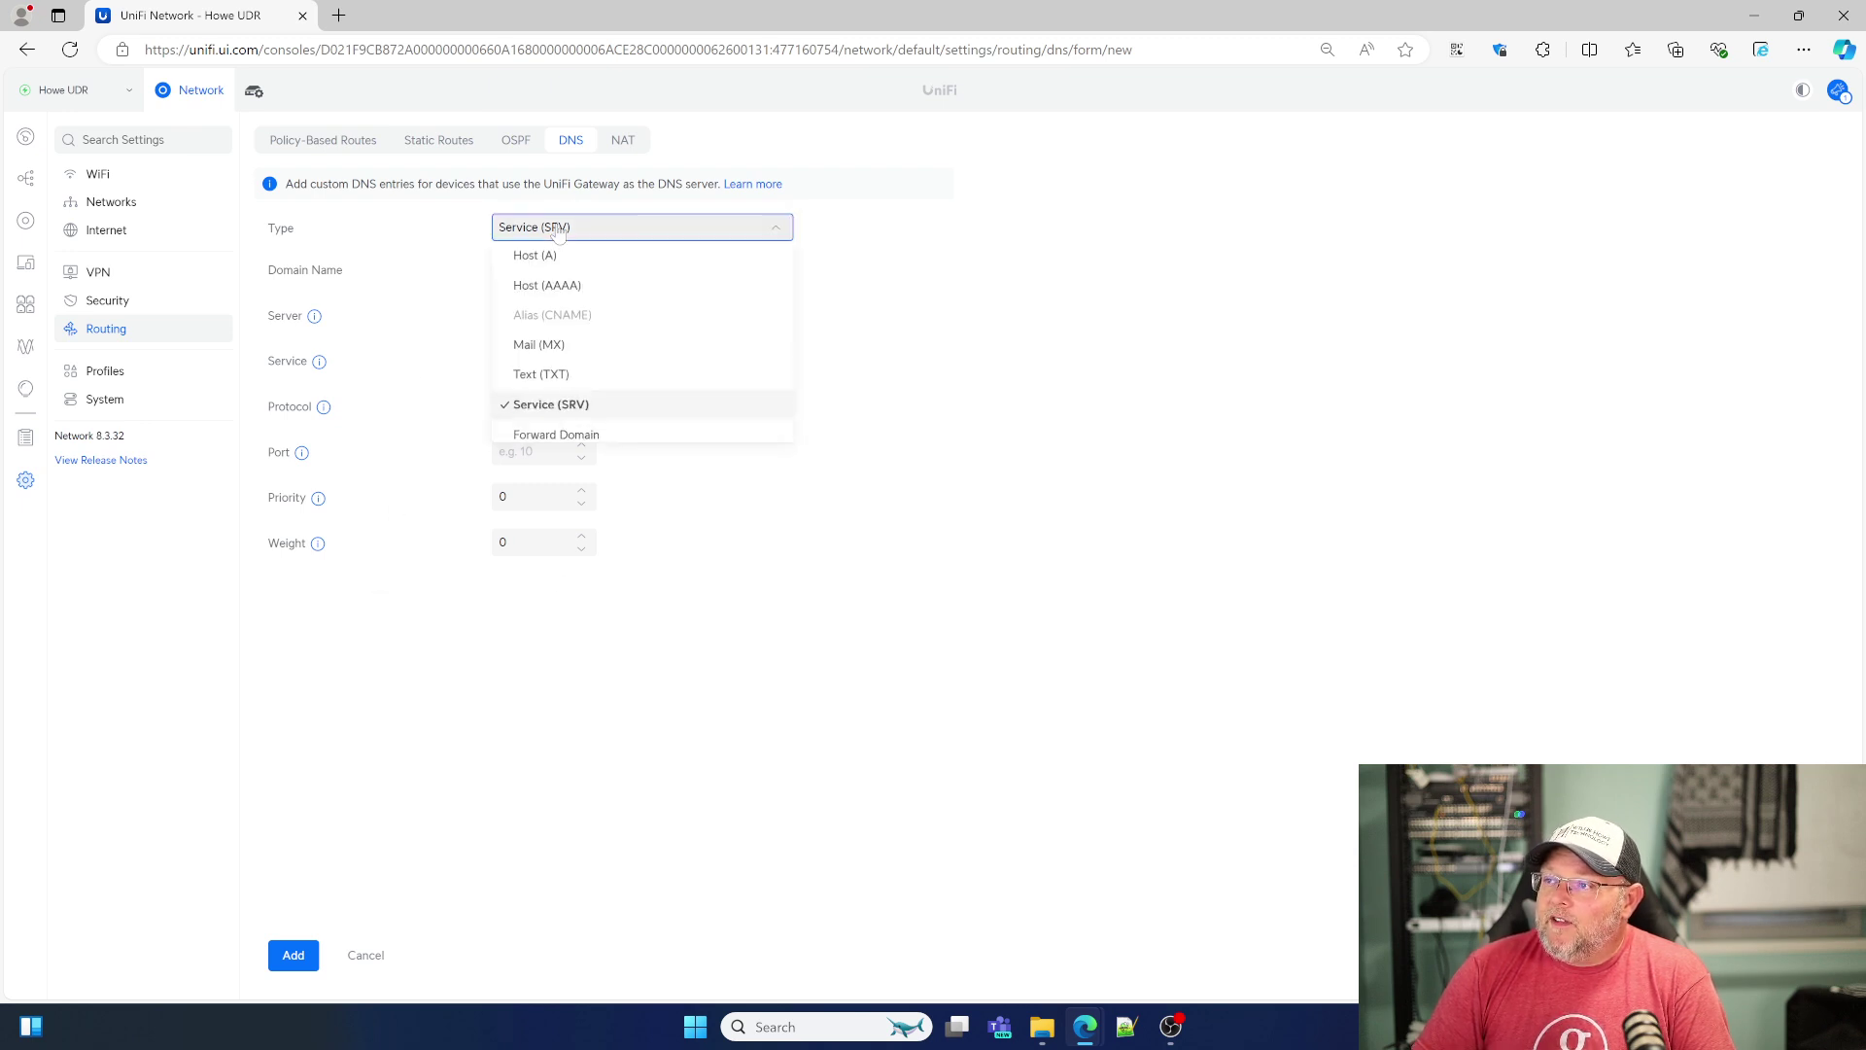
click(569, 438)
click(574, 234)
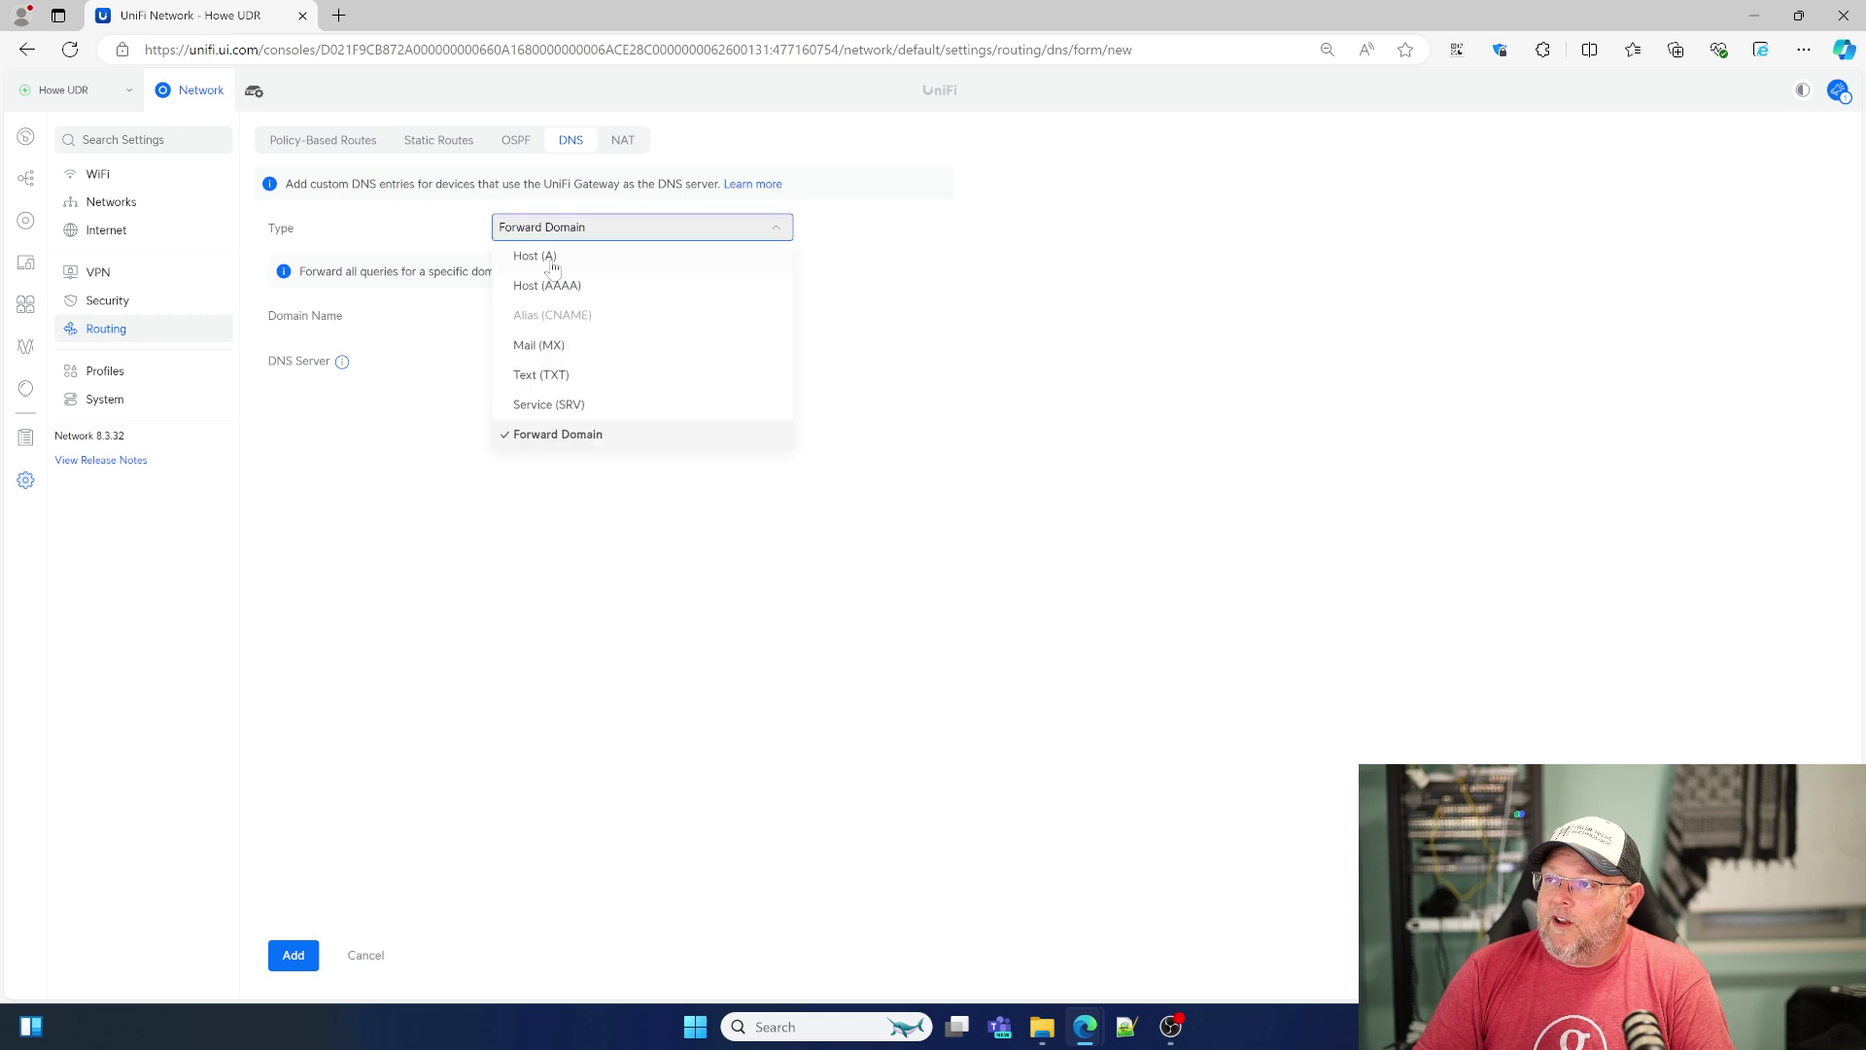
click(541, 256)
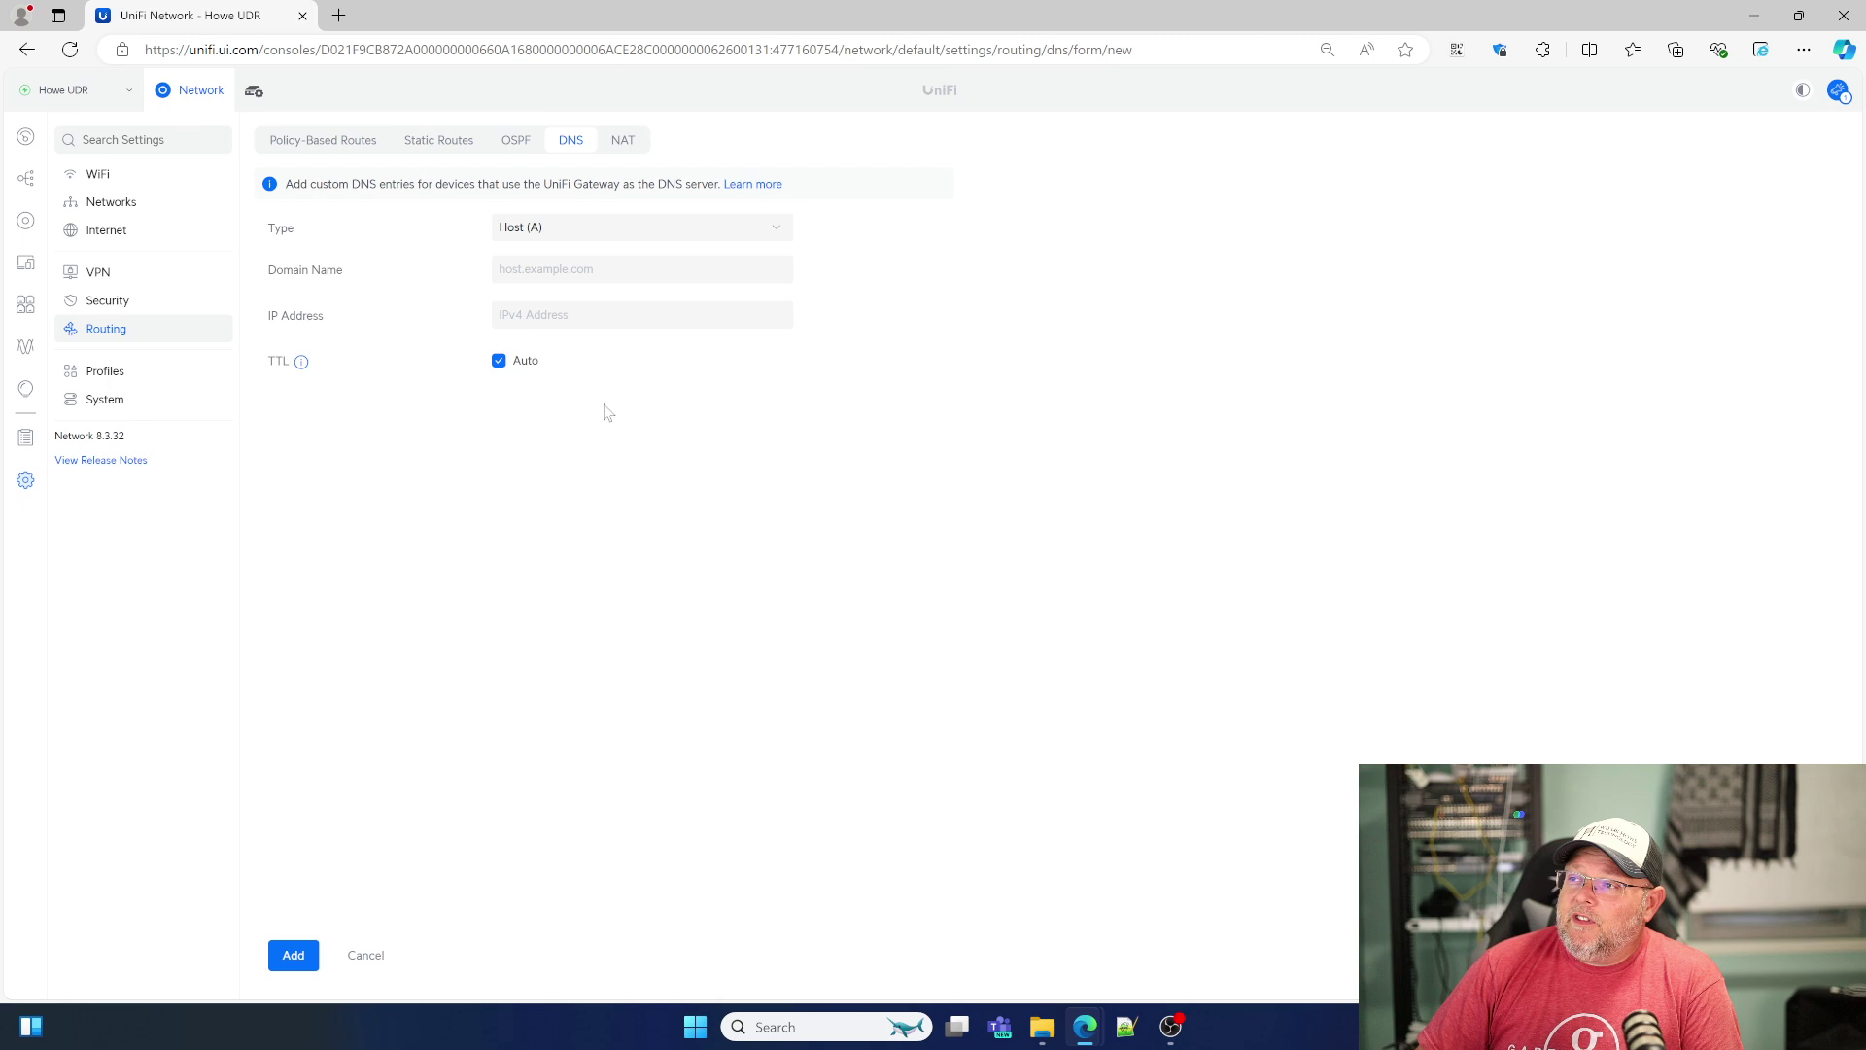
Enter domain buildaboat.williehowe.com and IP 192.168.66.234, then add the Host (A) entry.
click(584, 270)
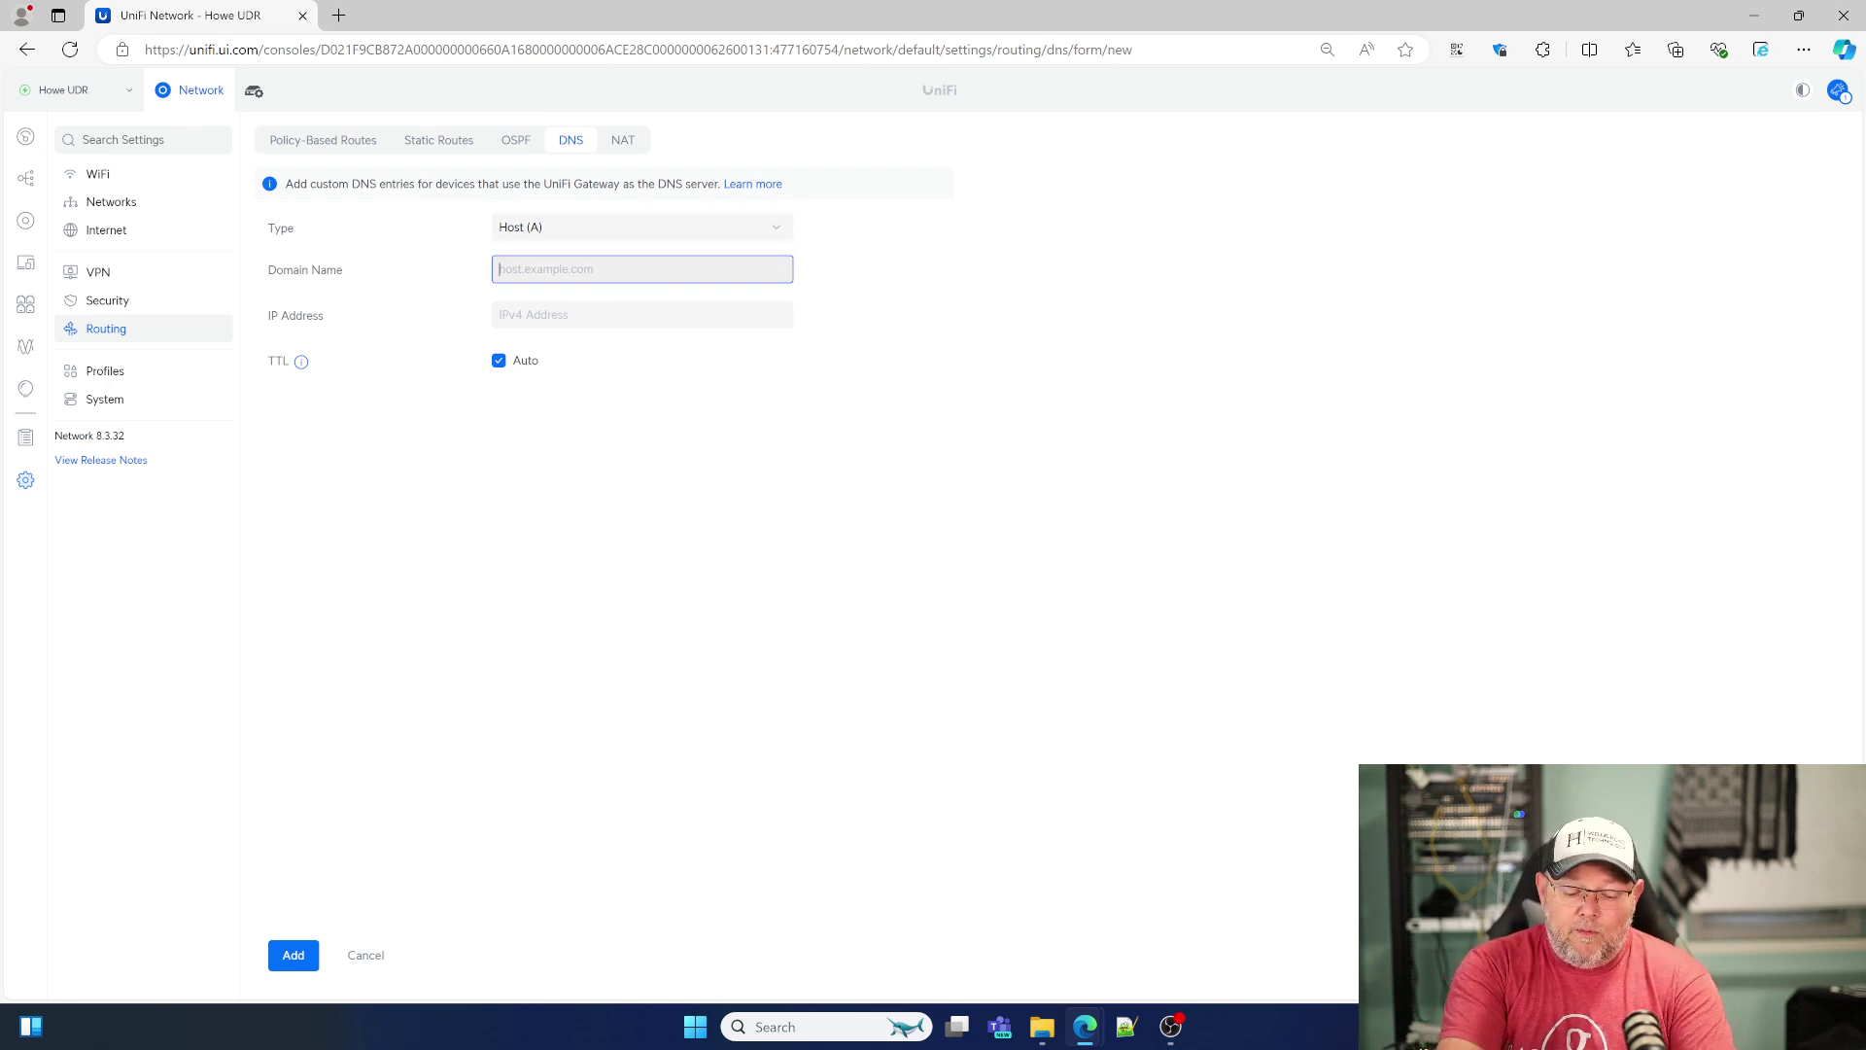
text(buildaboat.williehowe.com)
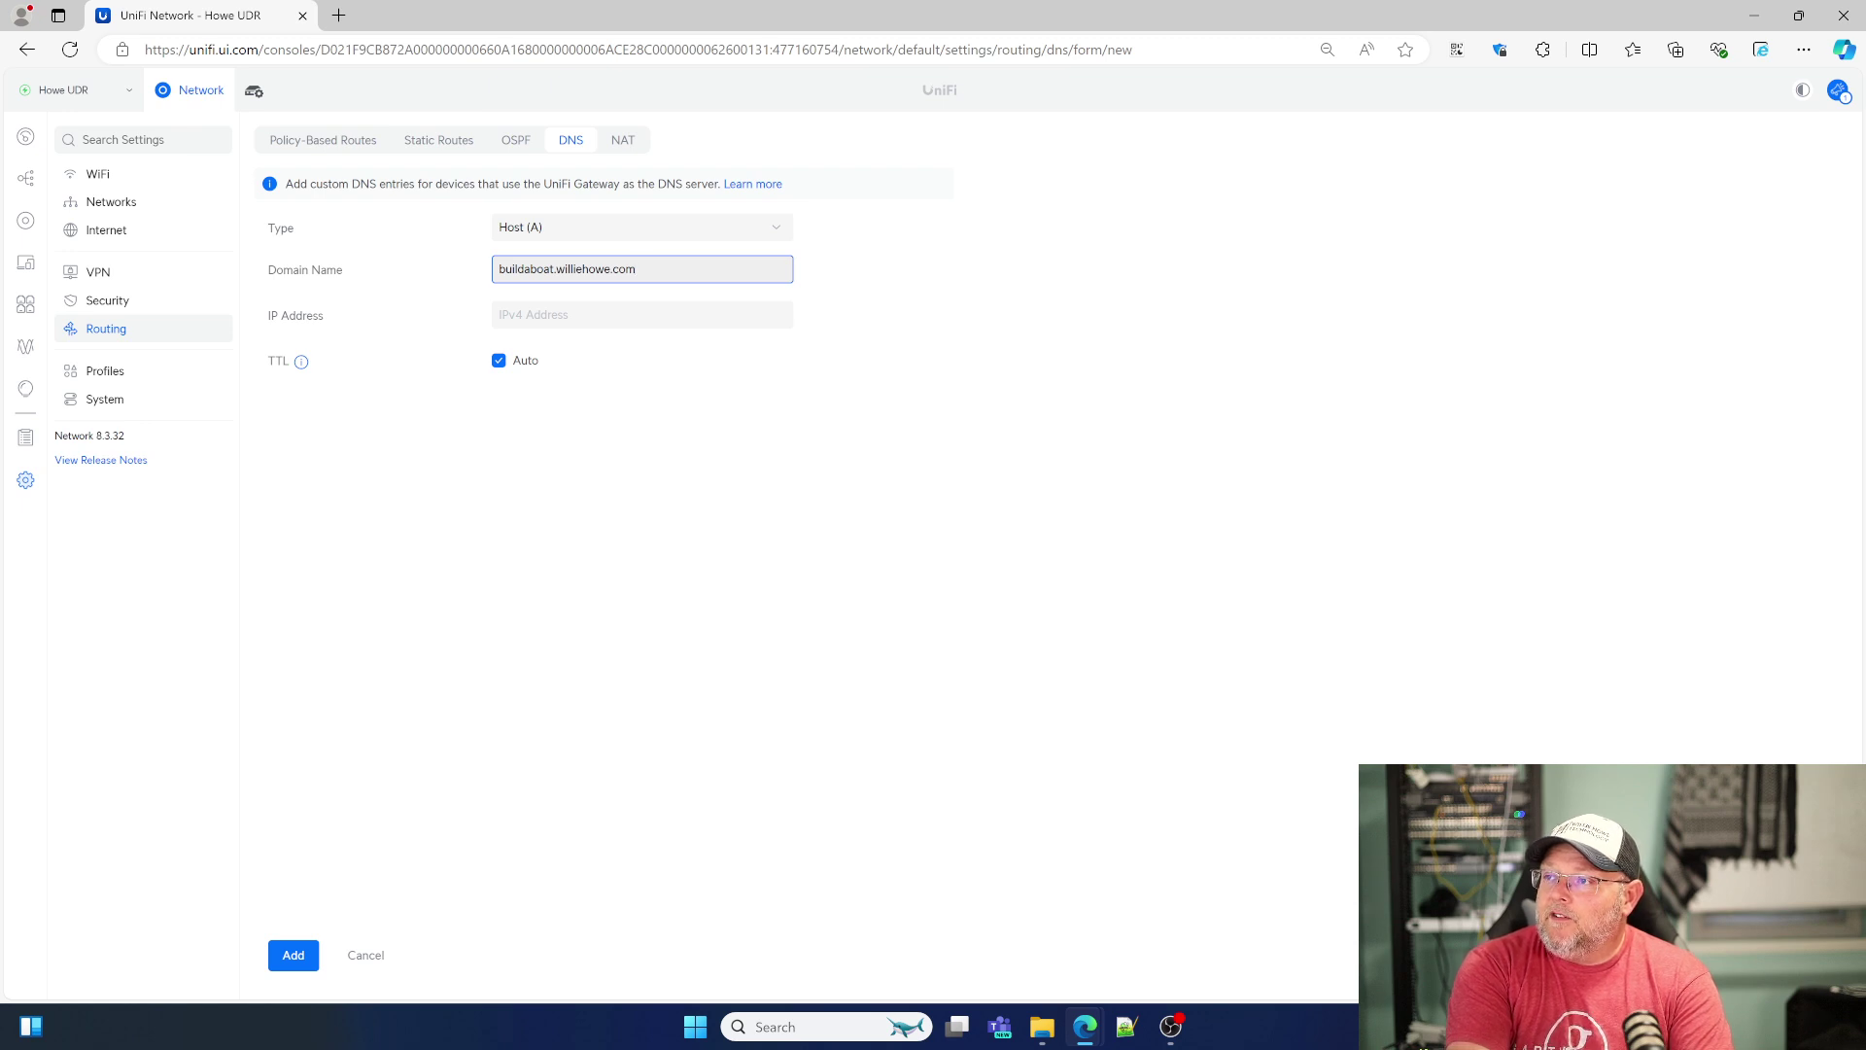
click(642, 314)
text(192.168.66.234)
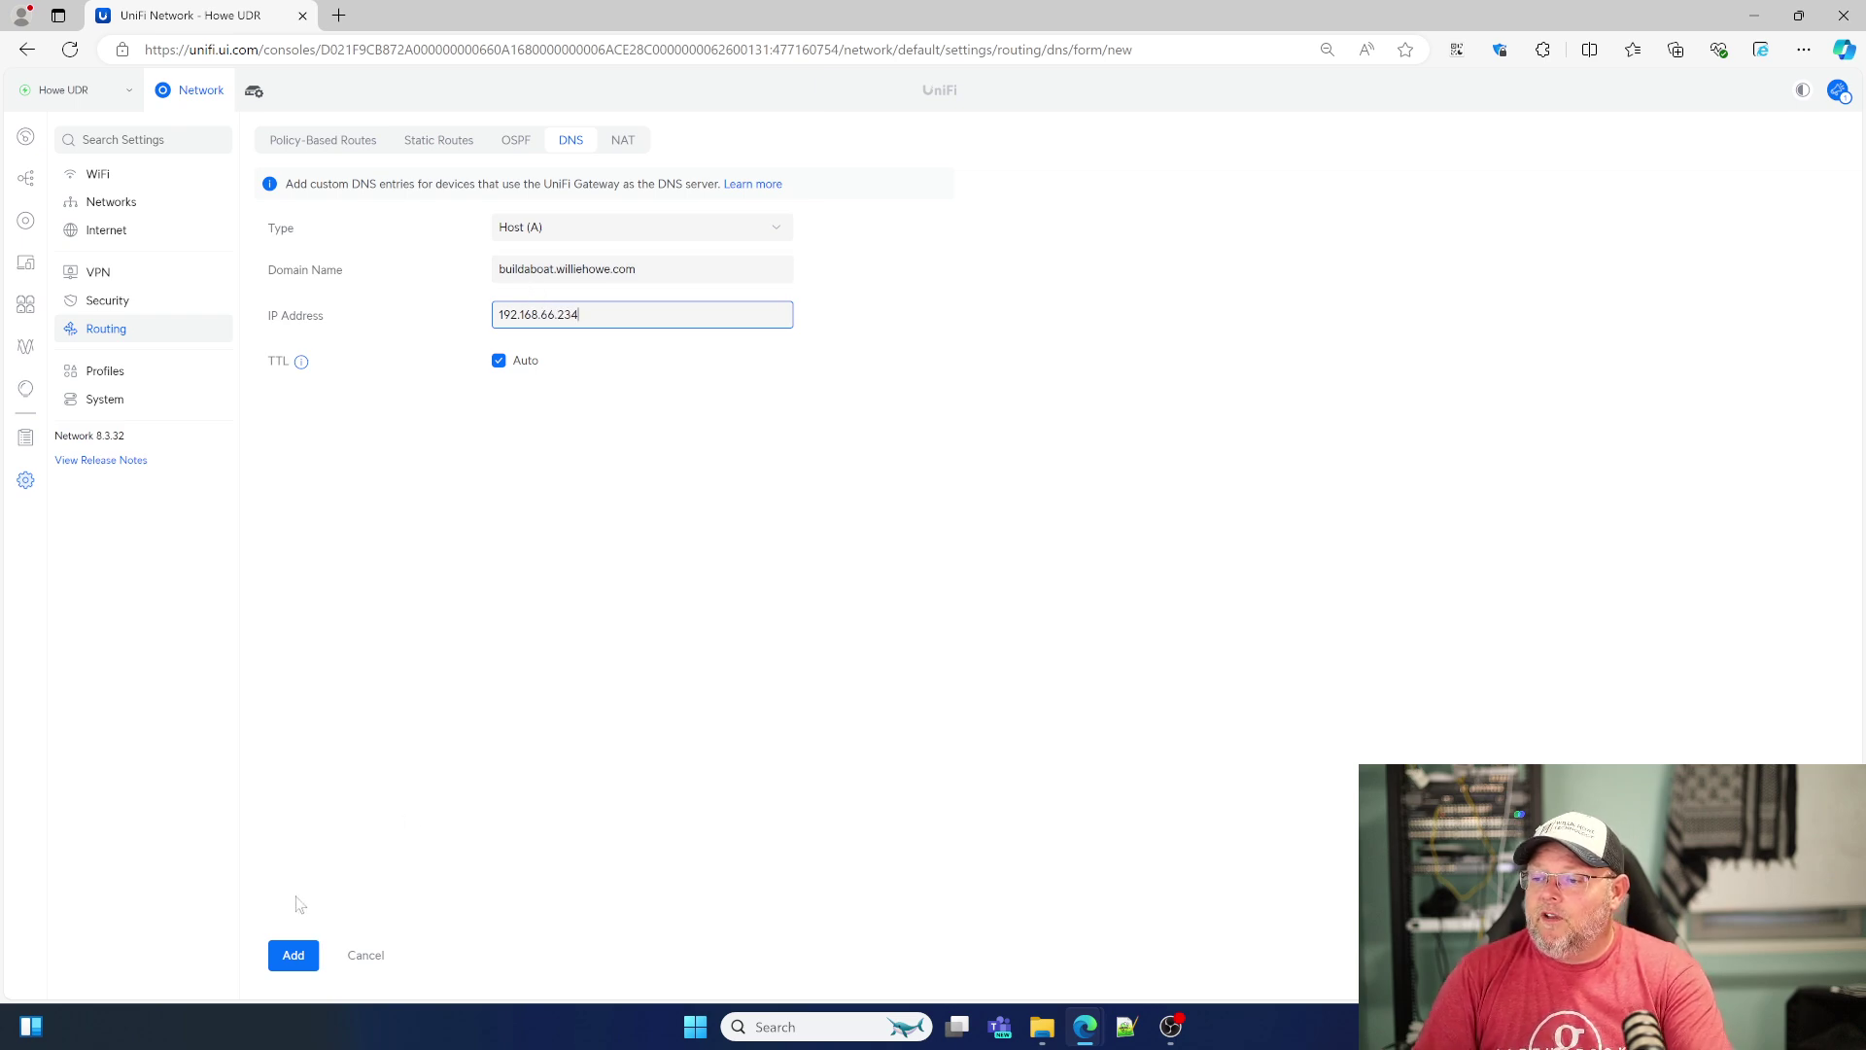
click(293, 954)
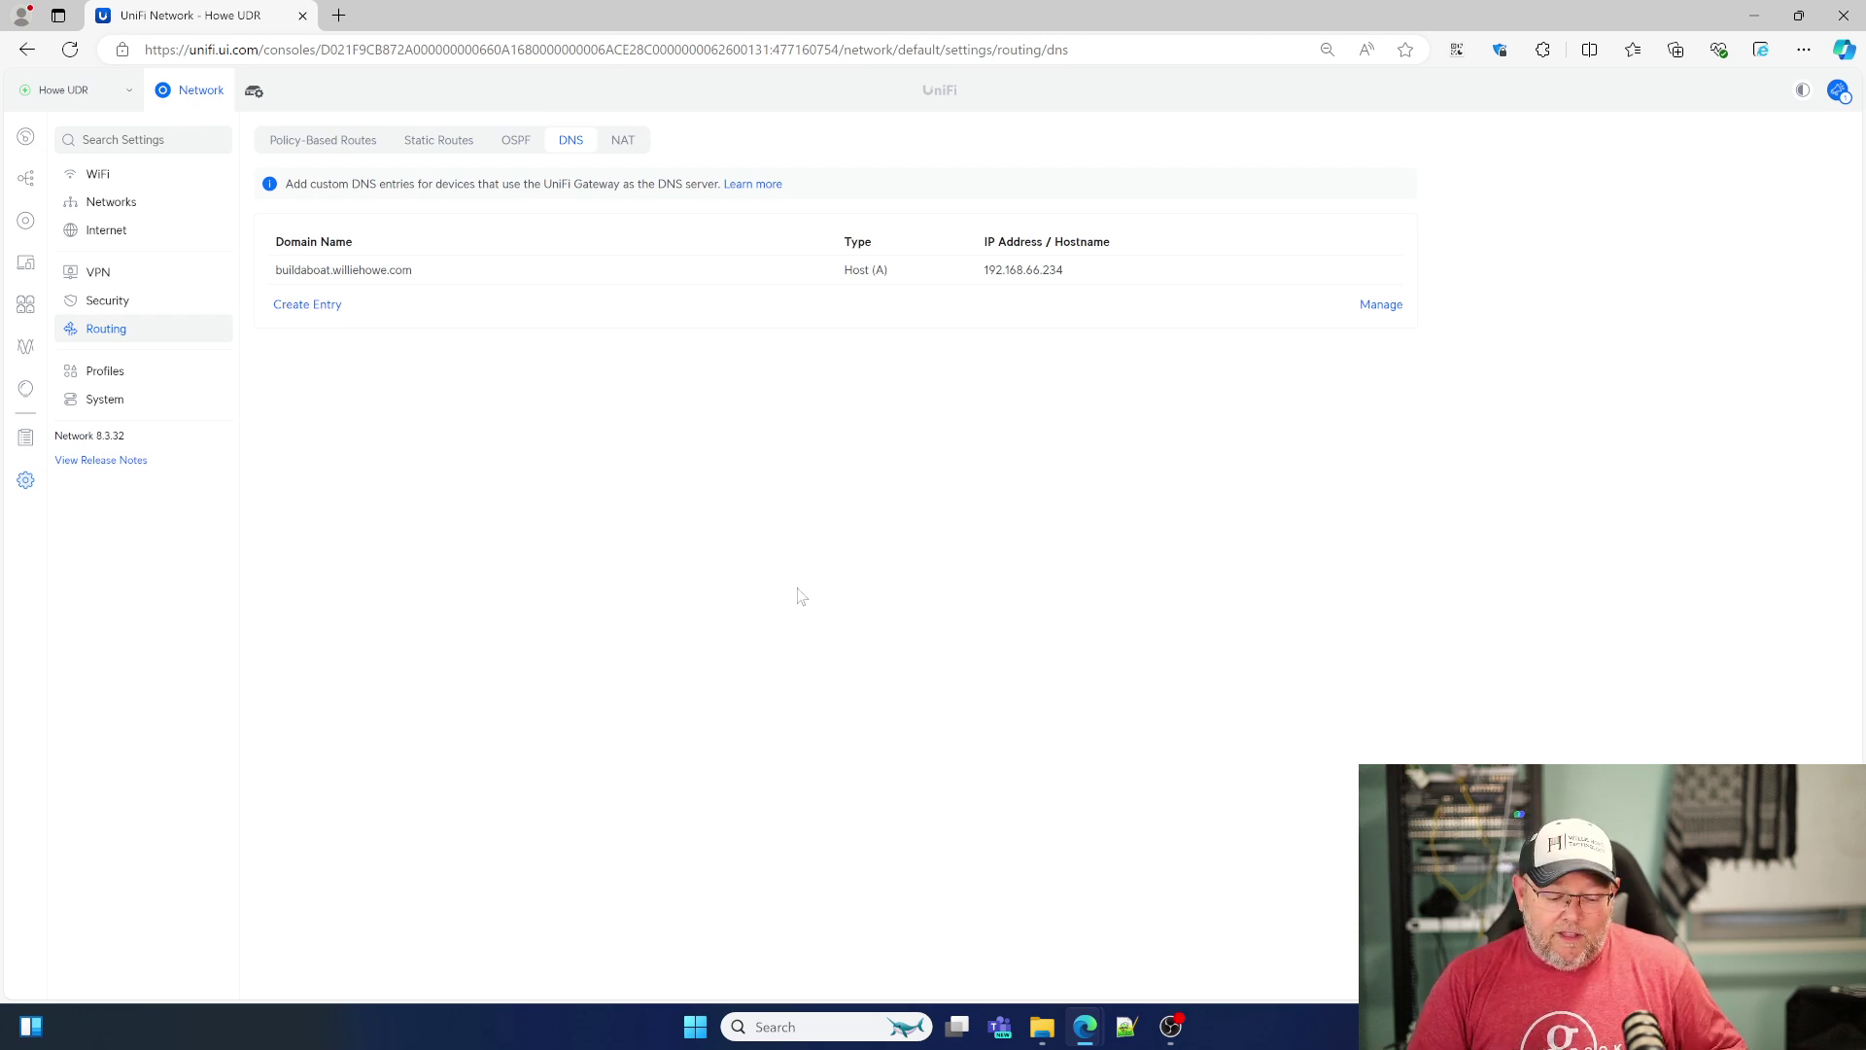
In Command Prompt, run nslookup for buildaboat.williehowe.com against 192.168.66.1 and confirm 192.168.66.234.
key(super+r)
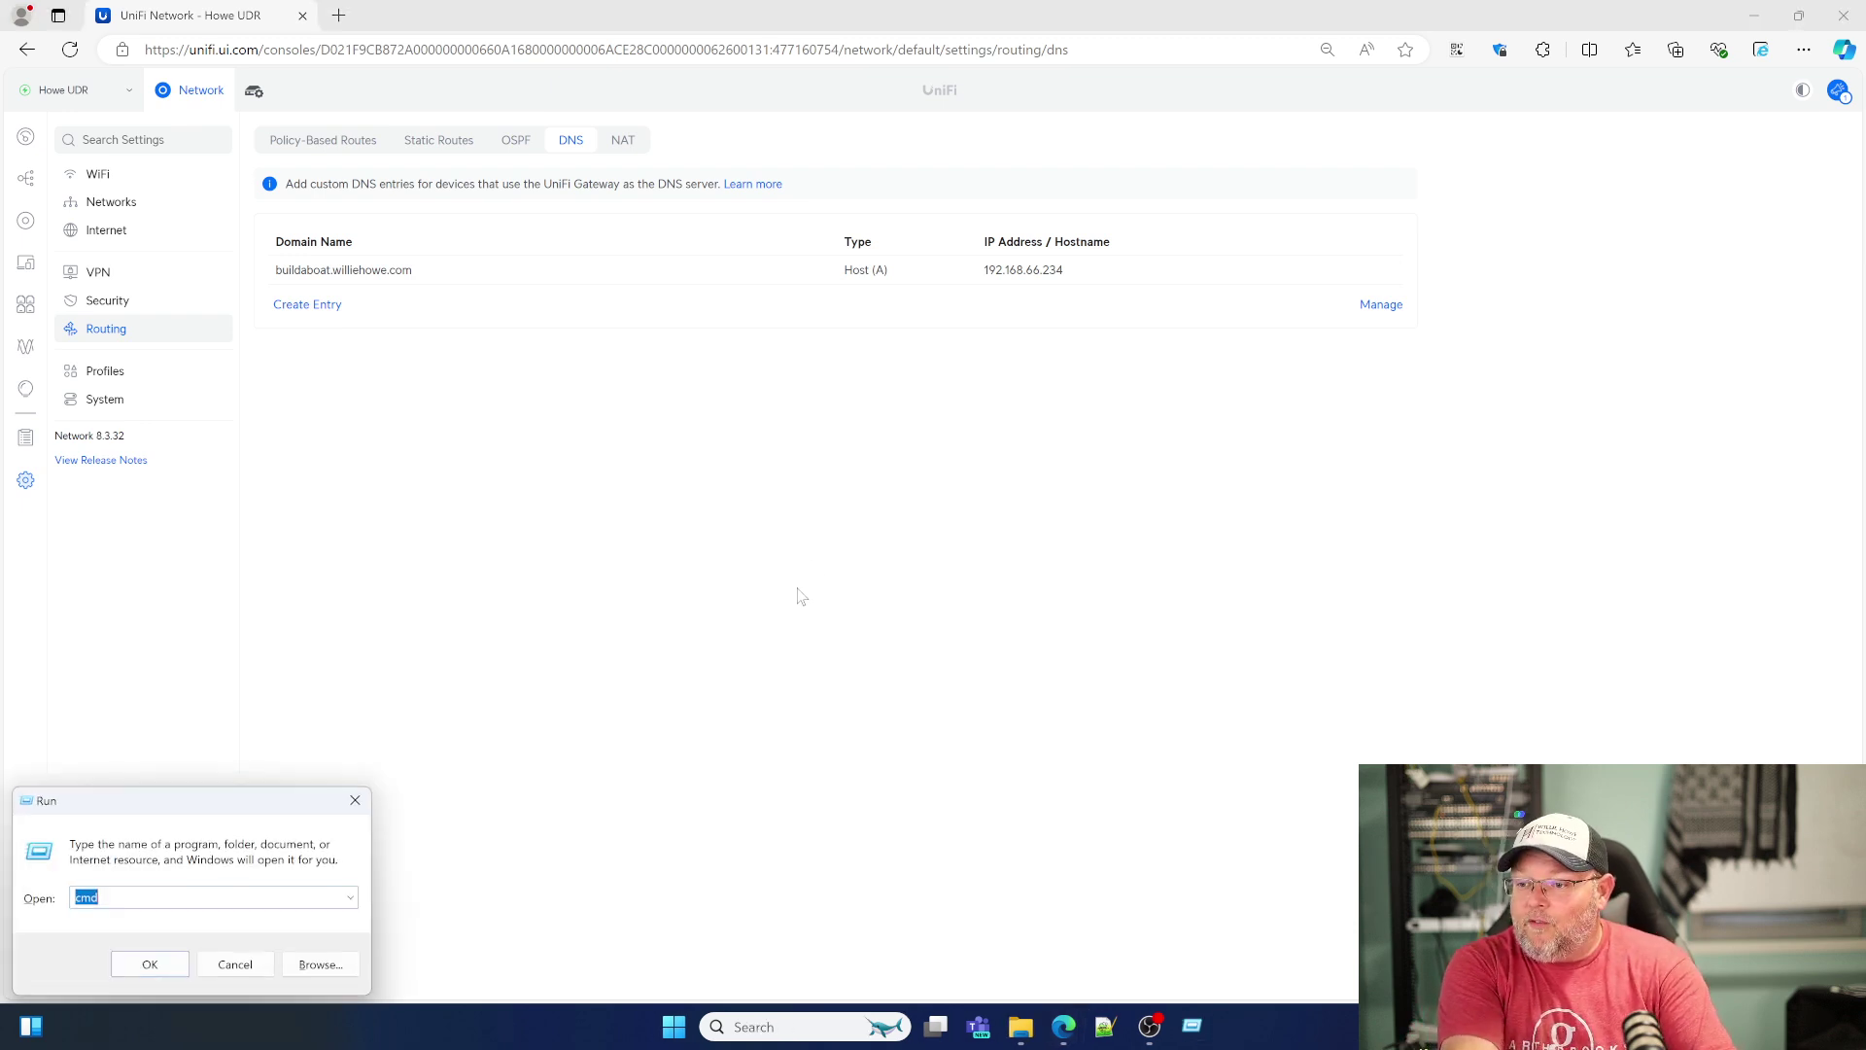
key(Return)
text(nslook)
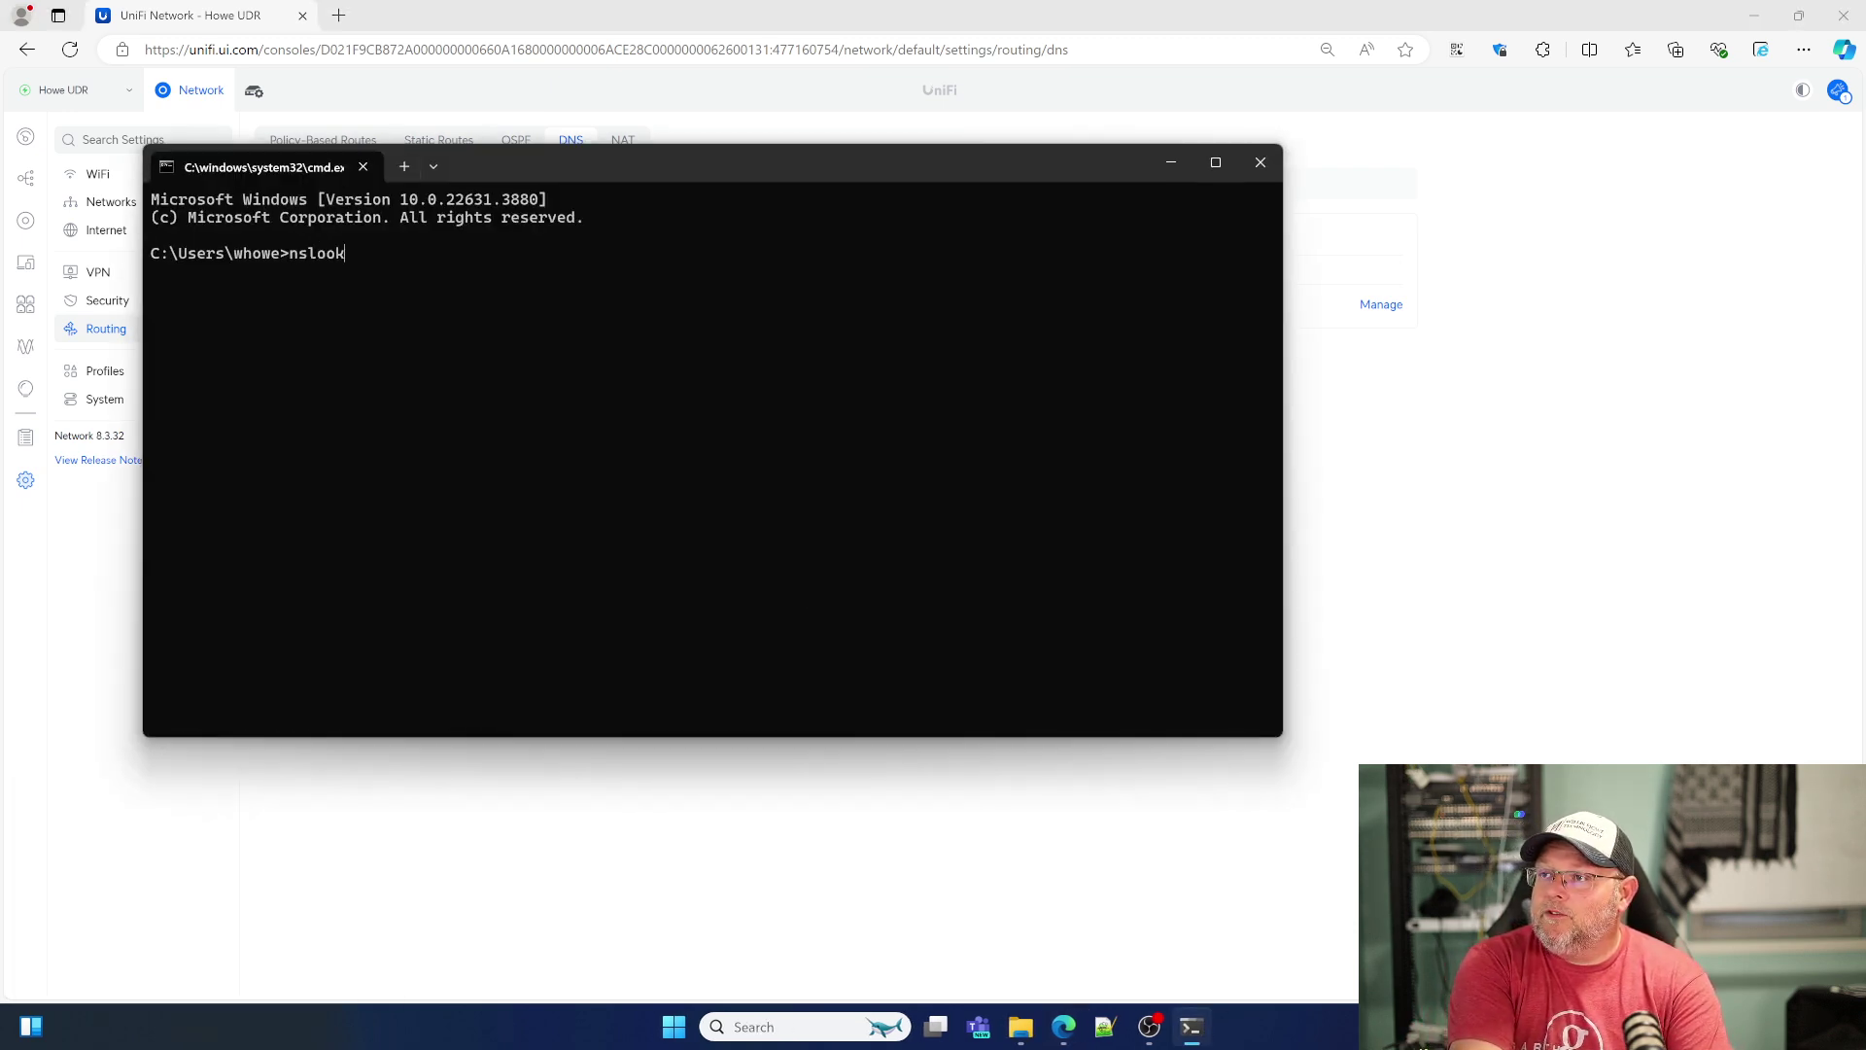
text(up buildabo)
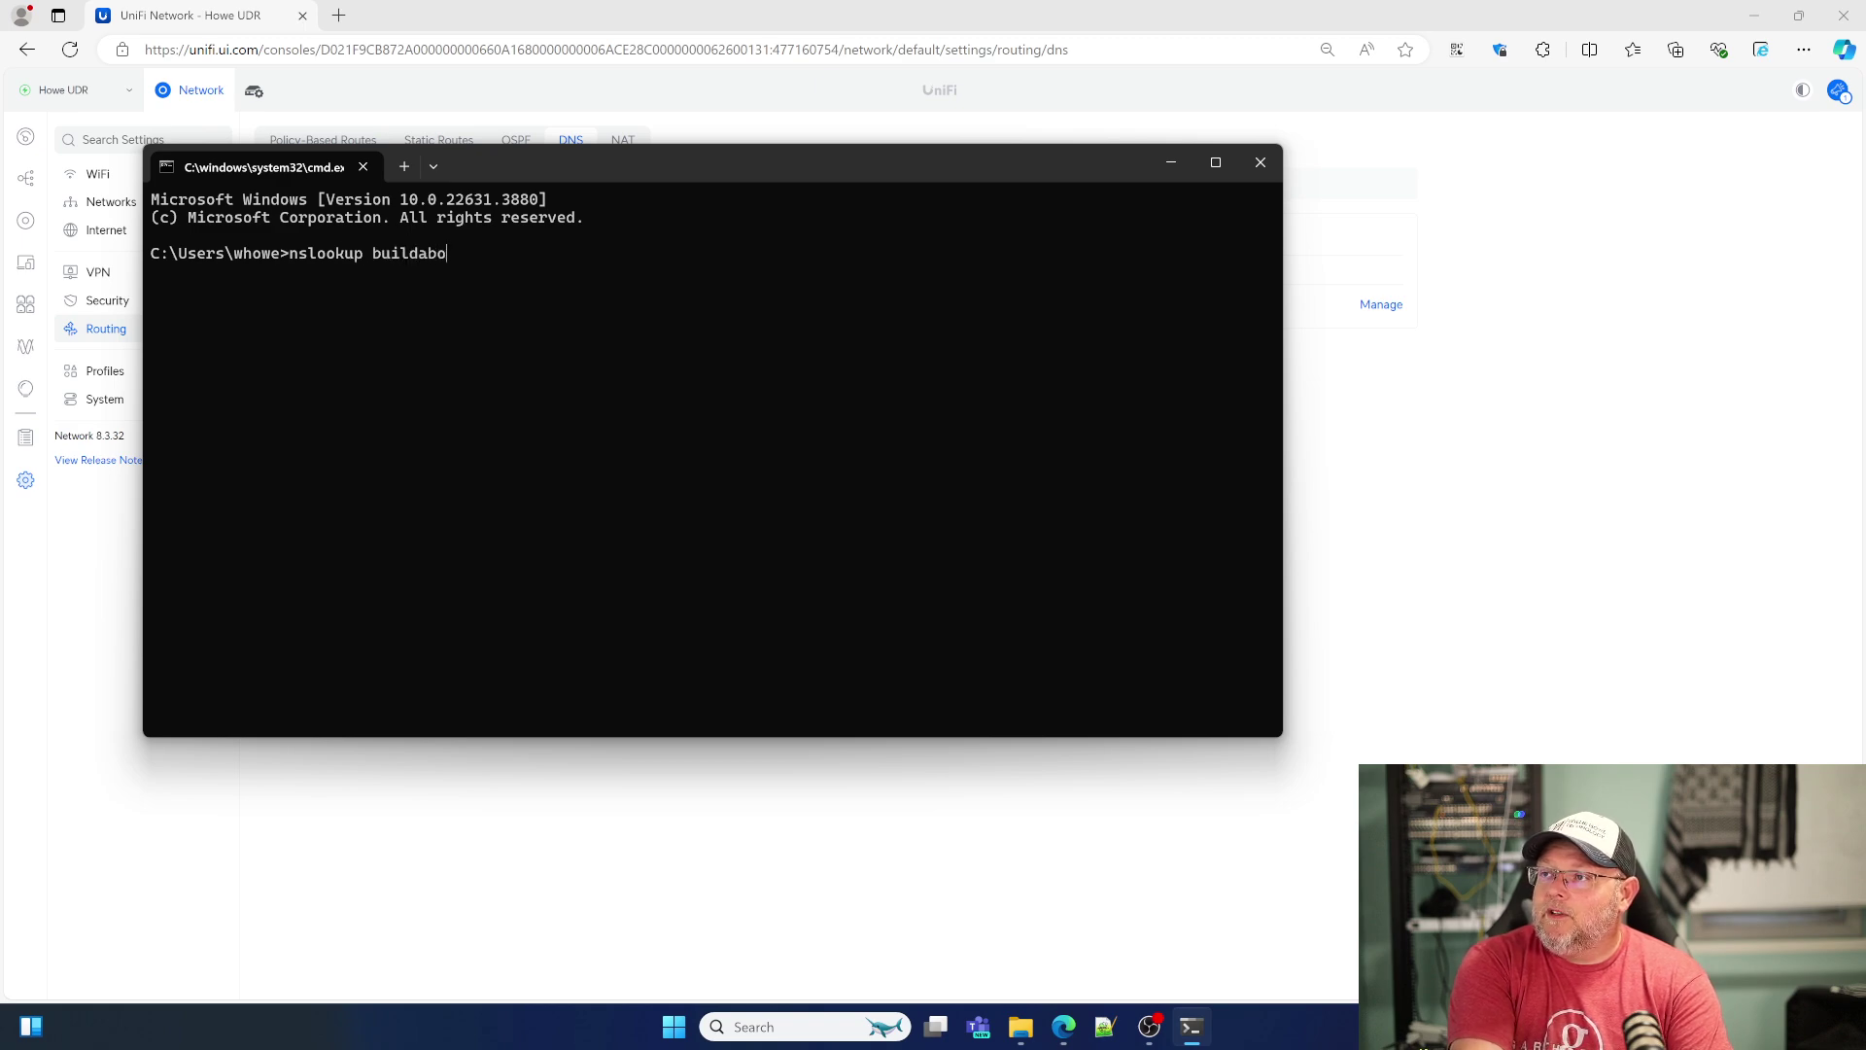
text(at.williehowe.com 192.168.66.1)
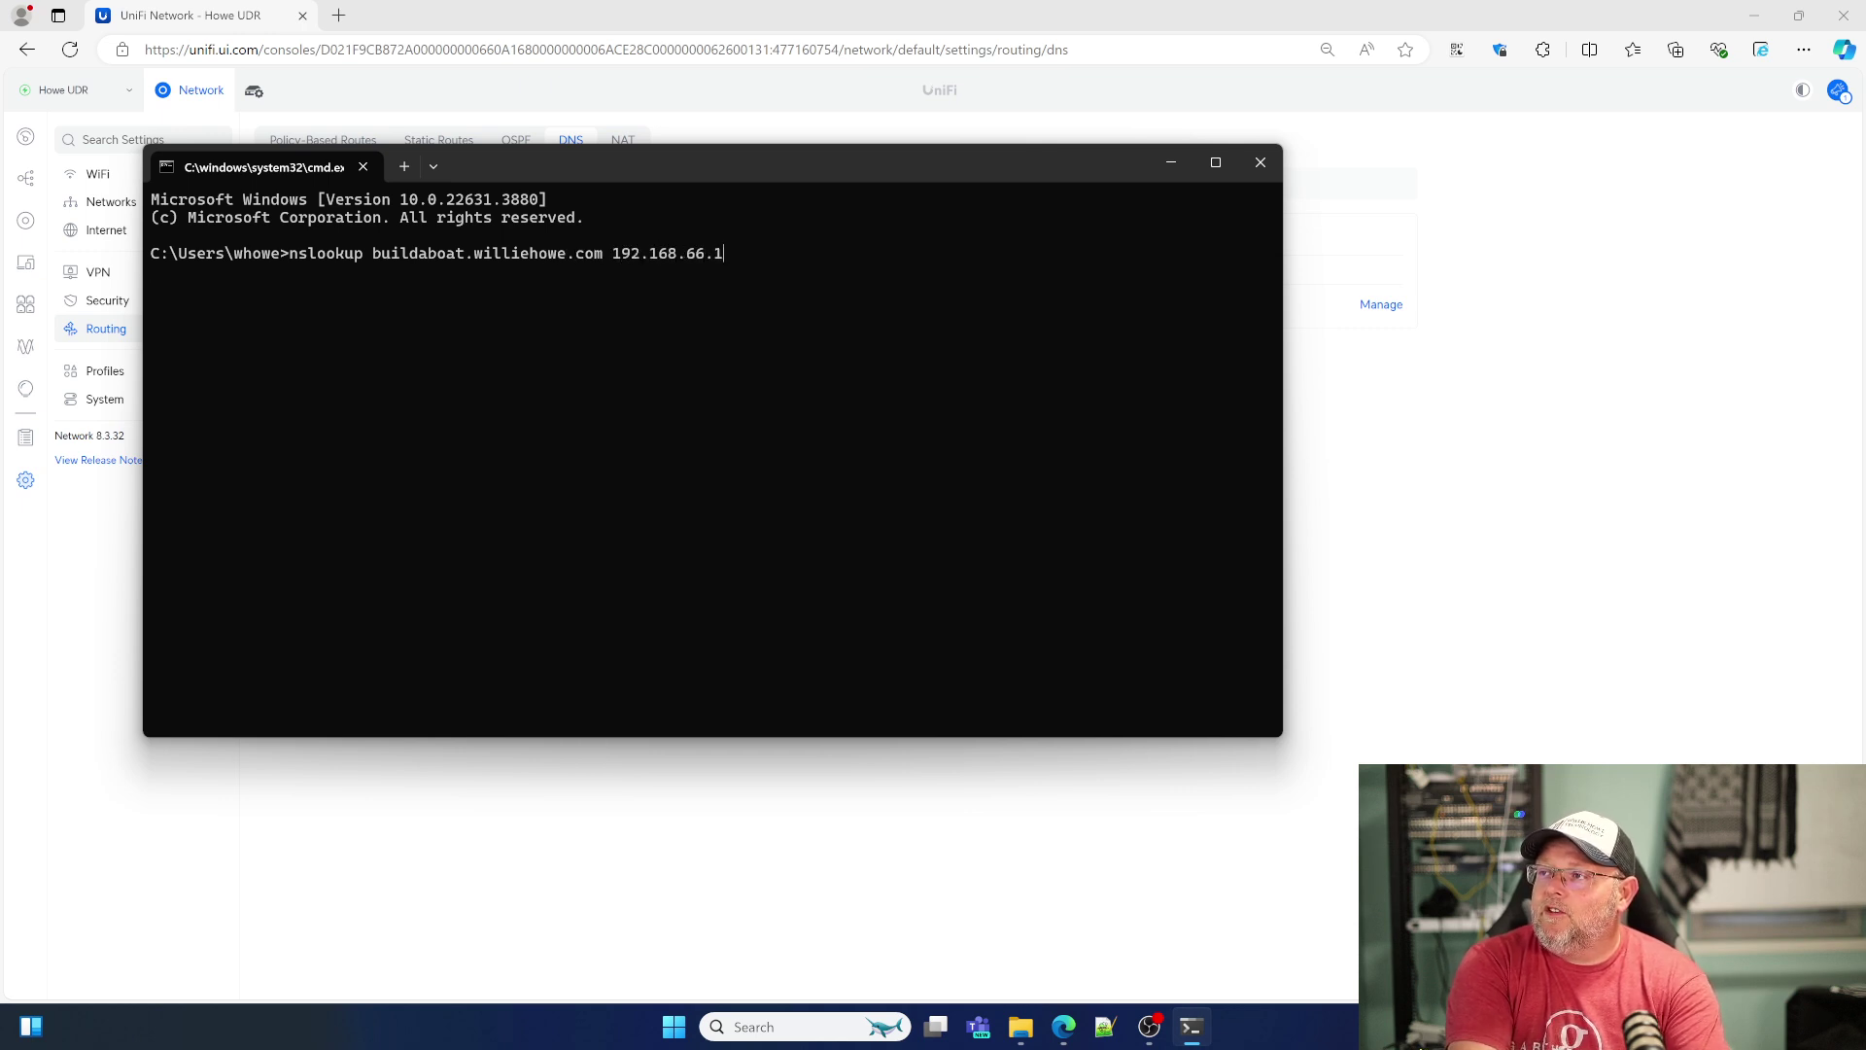
key(Return)
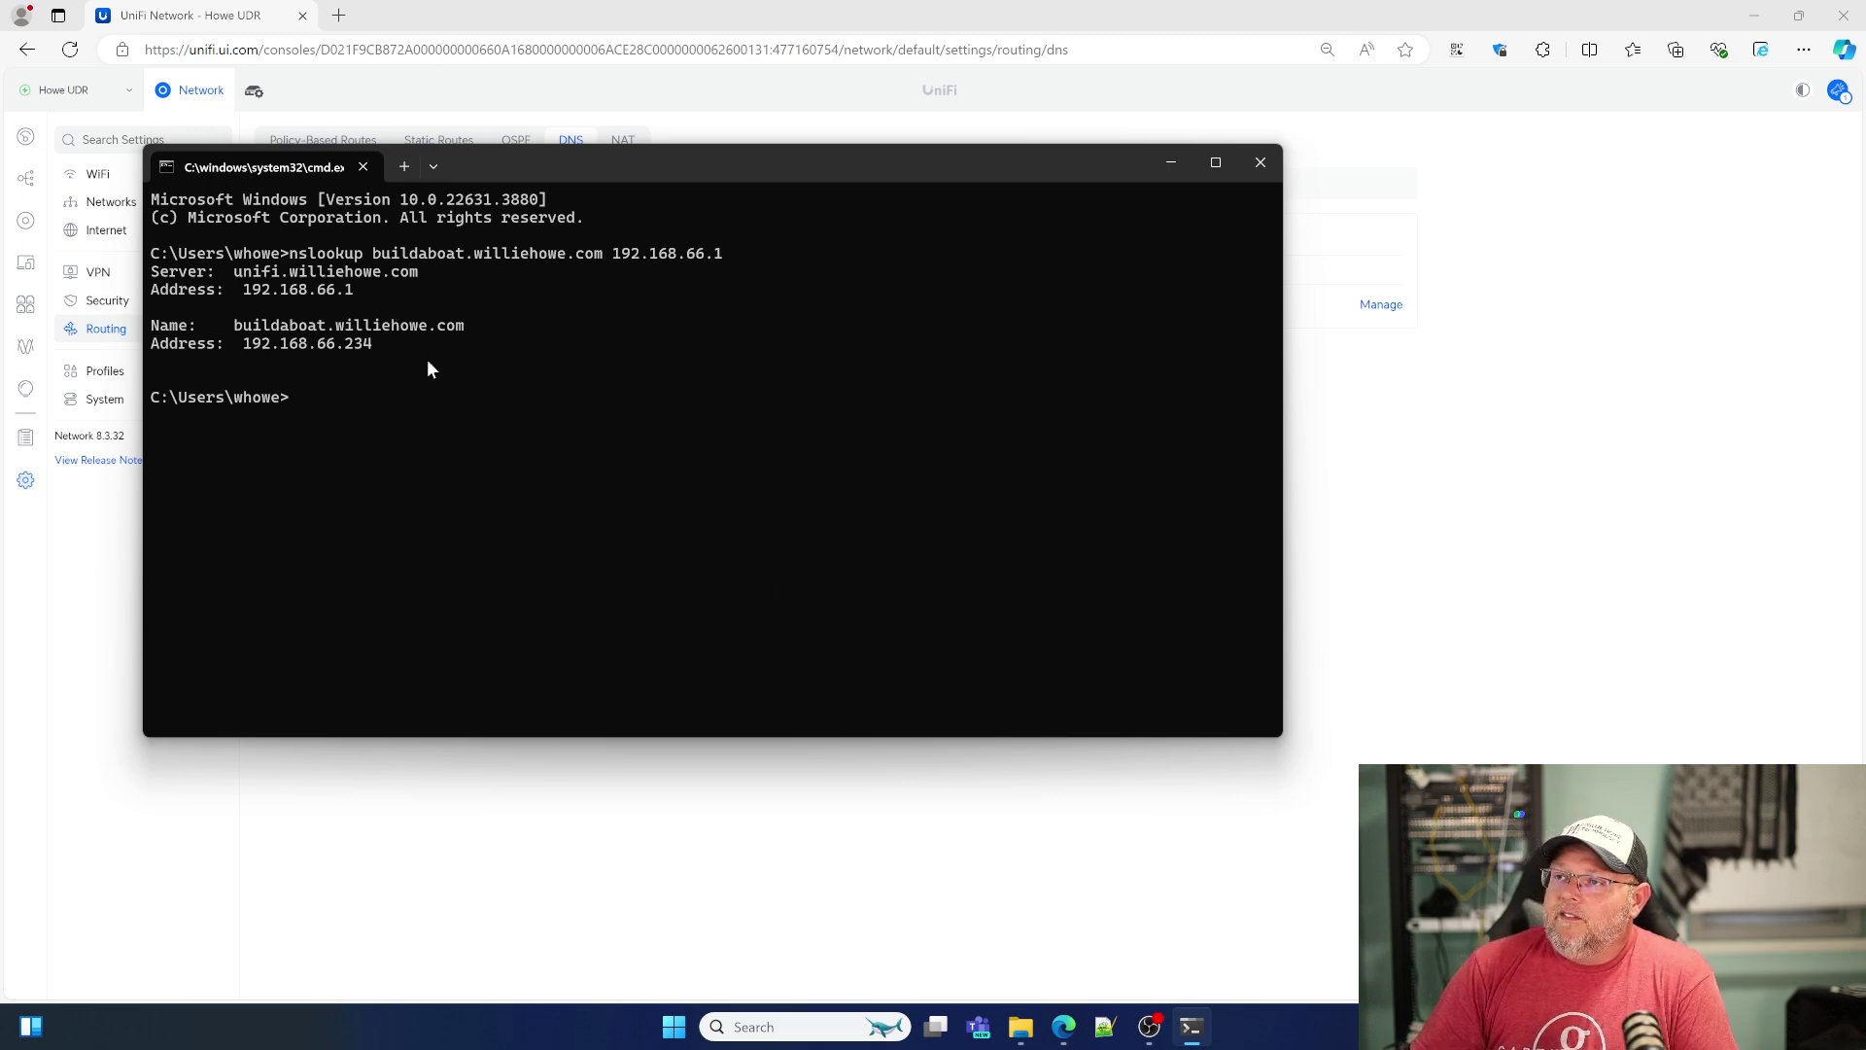
drag(590, 163, 590, 335)
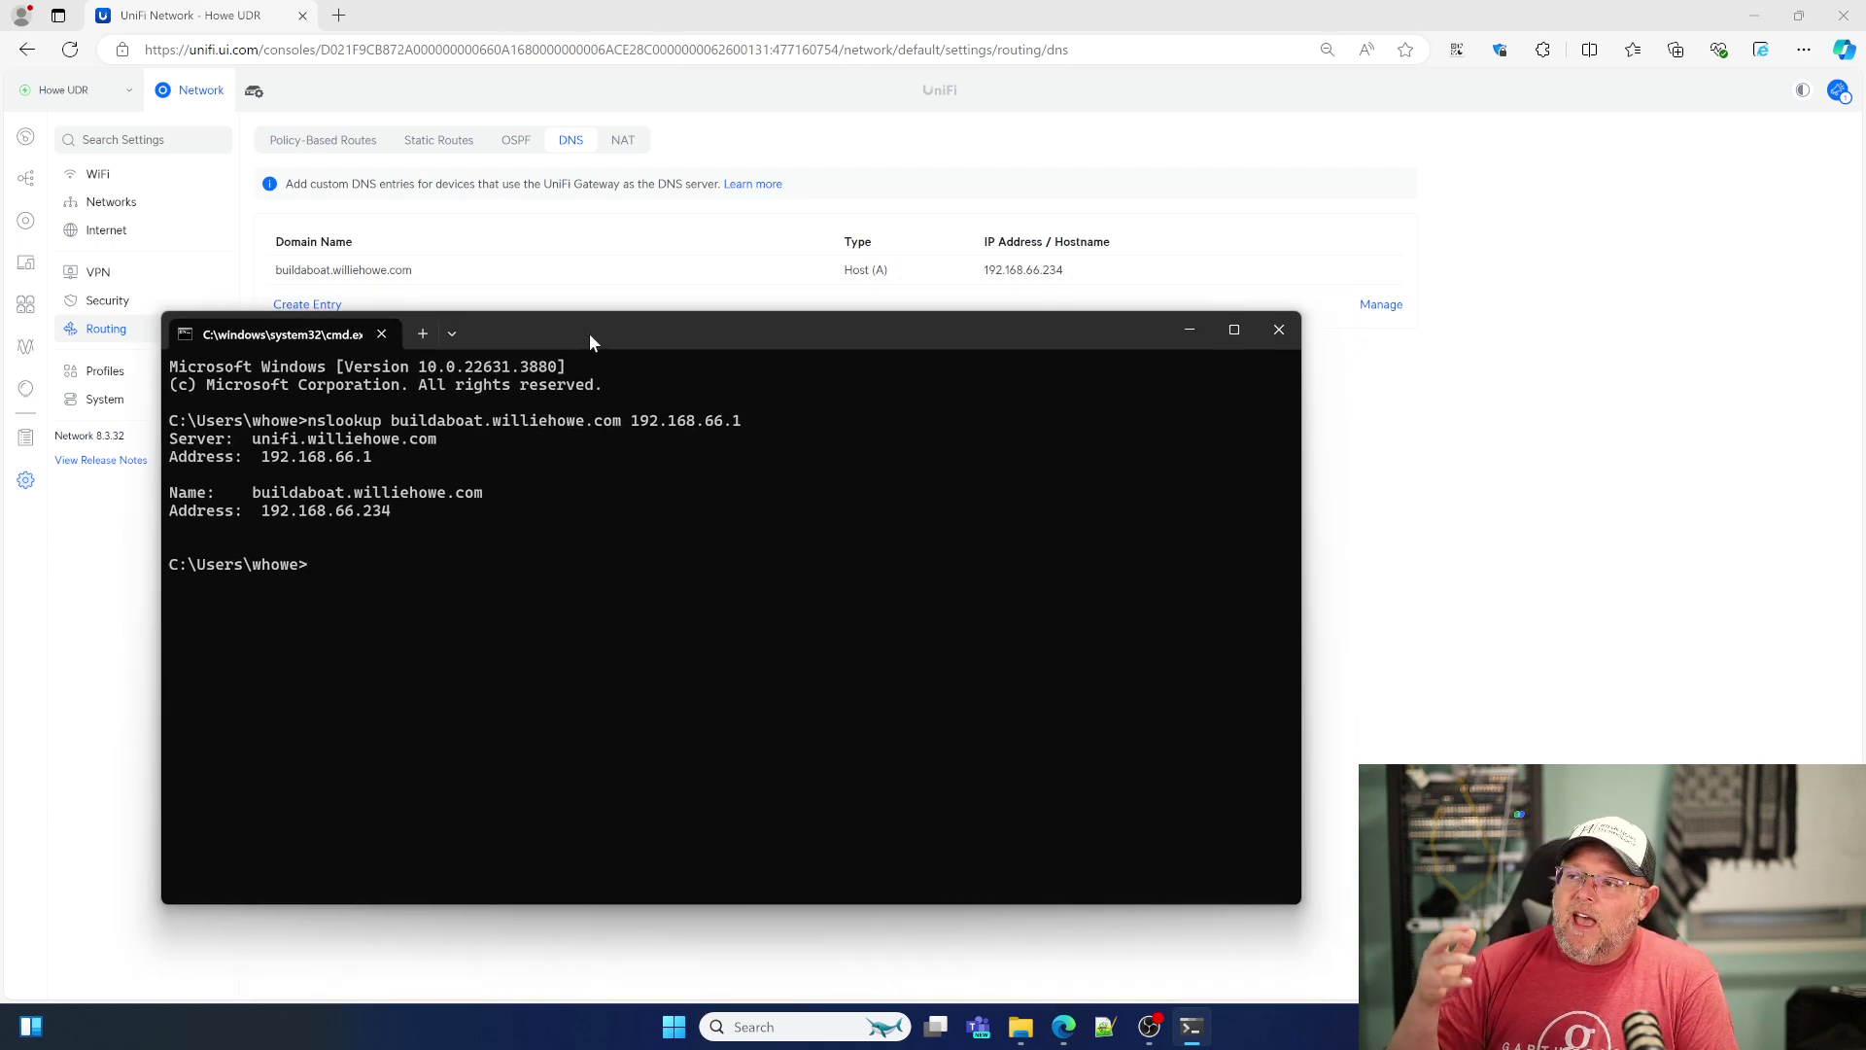